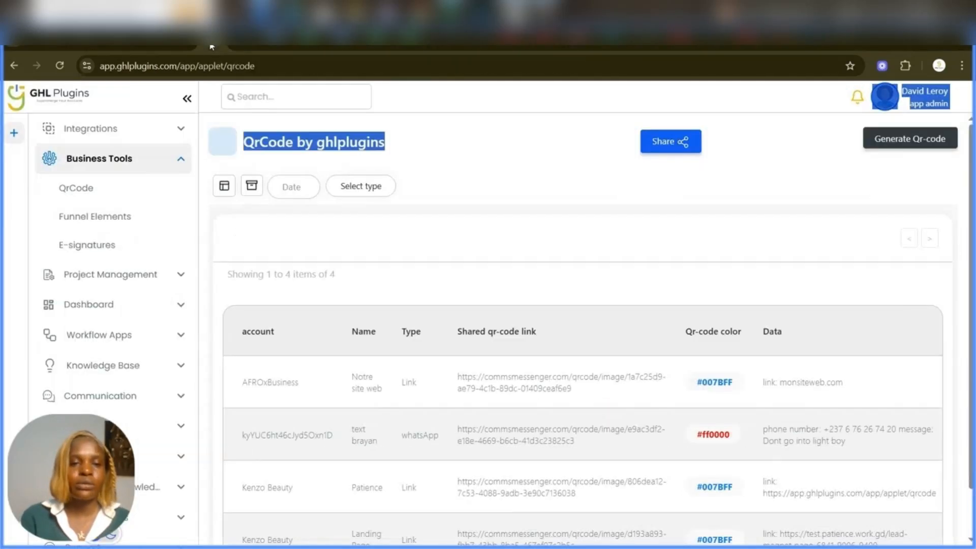
# - Review the existing QR codes table, checking its column display options and applying them as they are
pyautogui.click(228, 394)
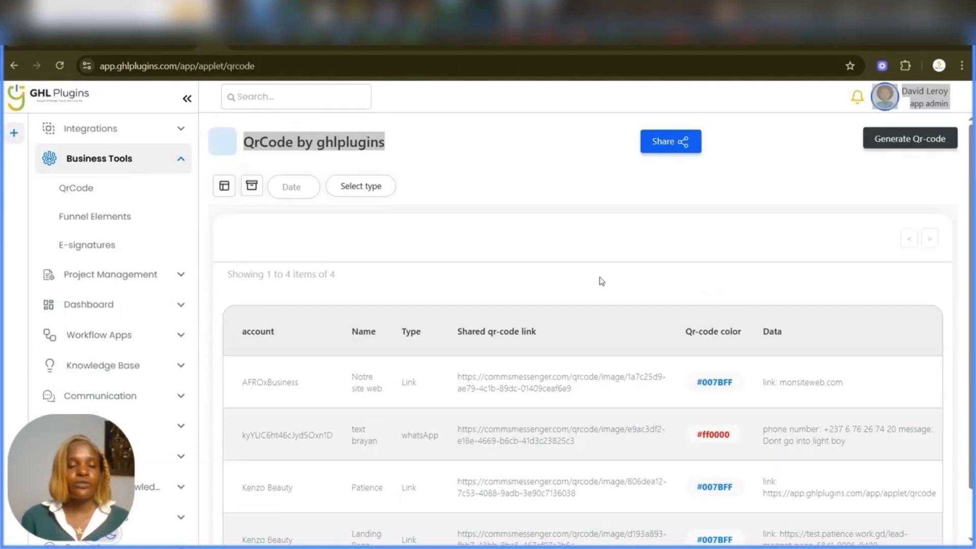
pyautogui.click(225, 185)
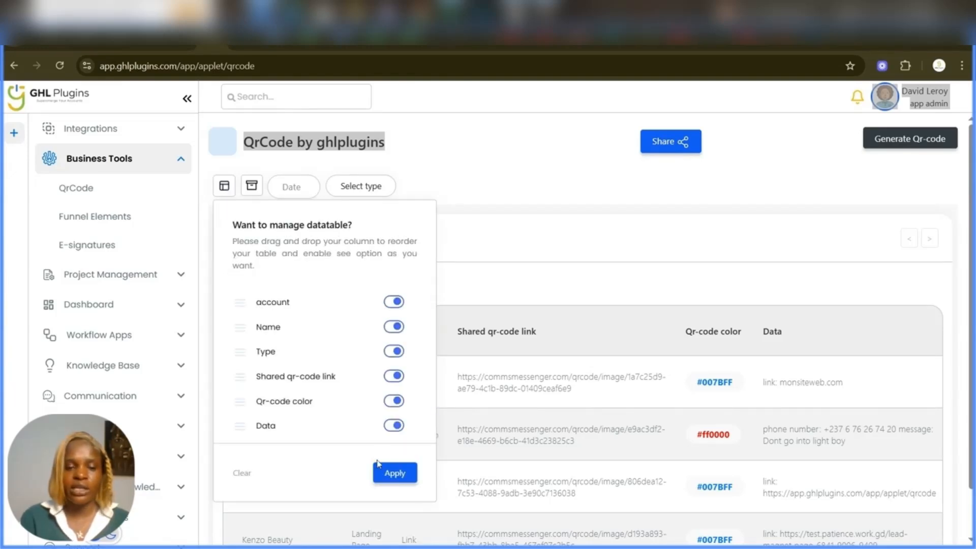
pyautogui.click(394, 473)
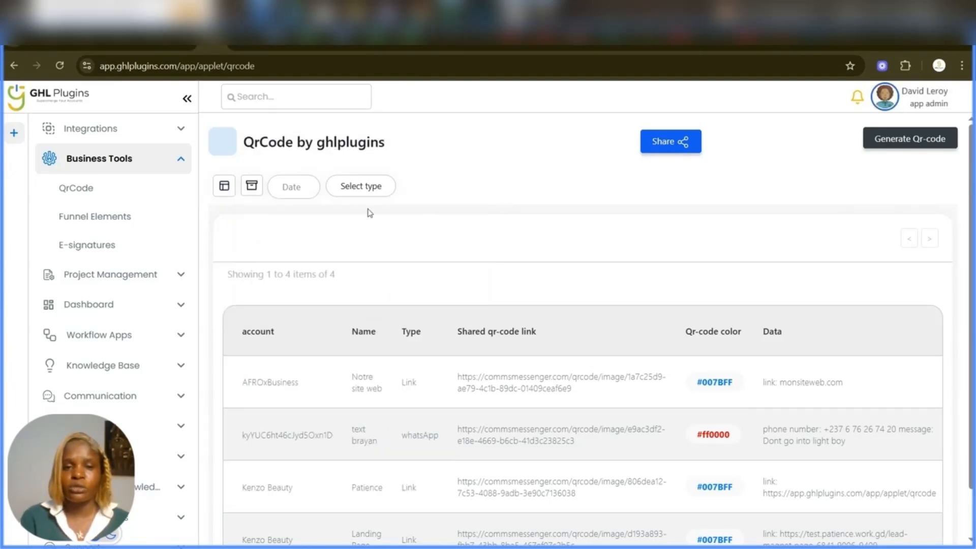
pyautogui.scroll(-1, 461, 242)
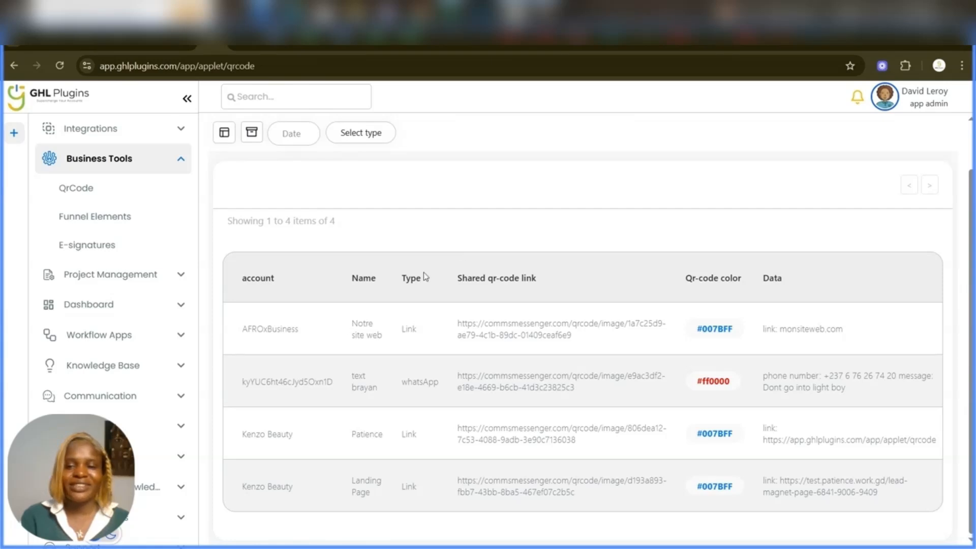
pyautogui.scroll(1, 635, 265)
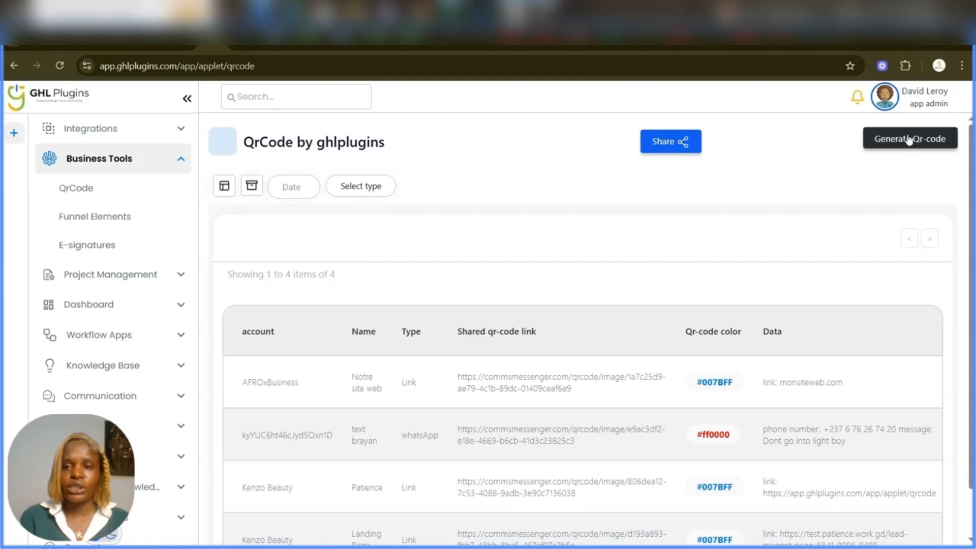
# - Start a new QR code and assign it to the Kenzo Beauty account
pyautogui.click(909, 140)
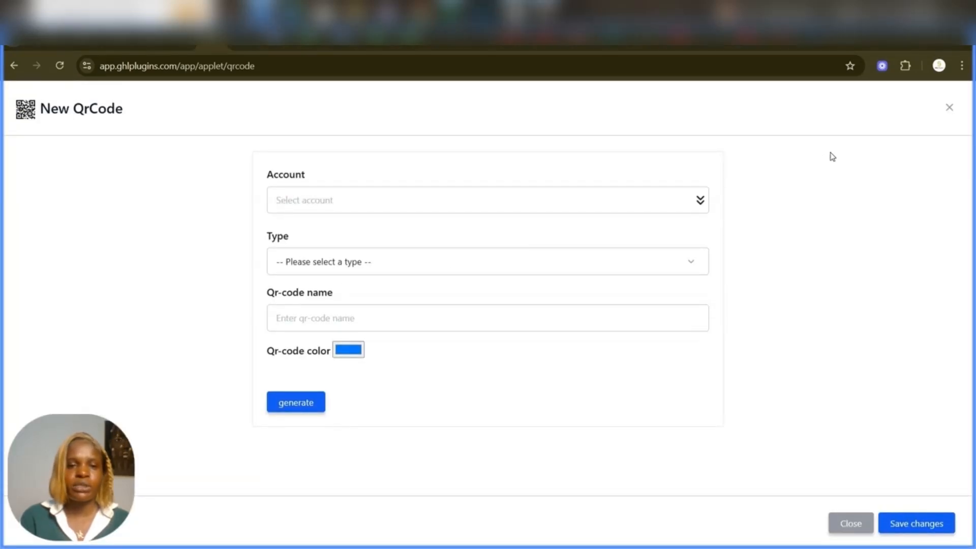
pyautogui.click(504, 209)
pyautogui.write('ken')
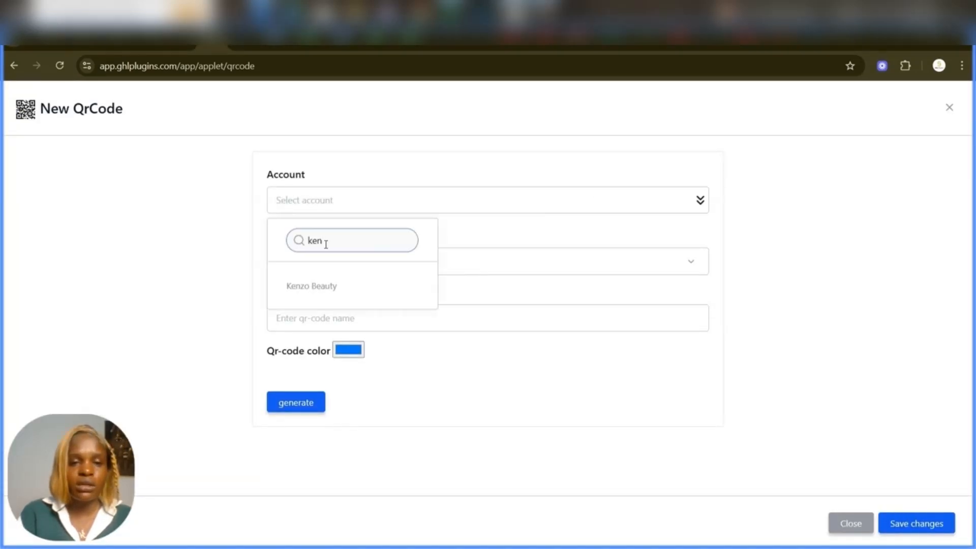
pyautogui.click(308, 294)
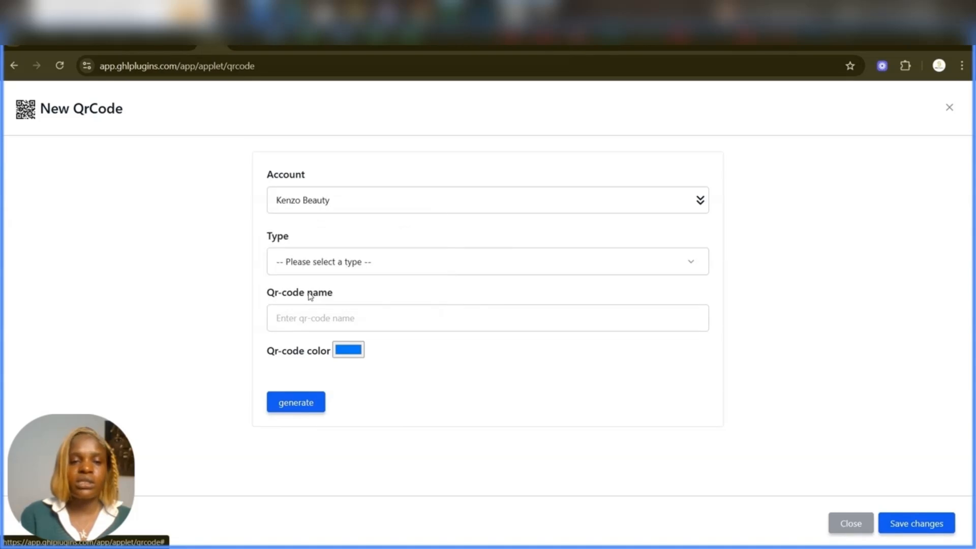
# - Set the QR code type to Link, name it Sample and choose a darker blue colour
pyautogui.click(328, 265)
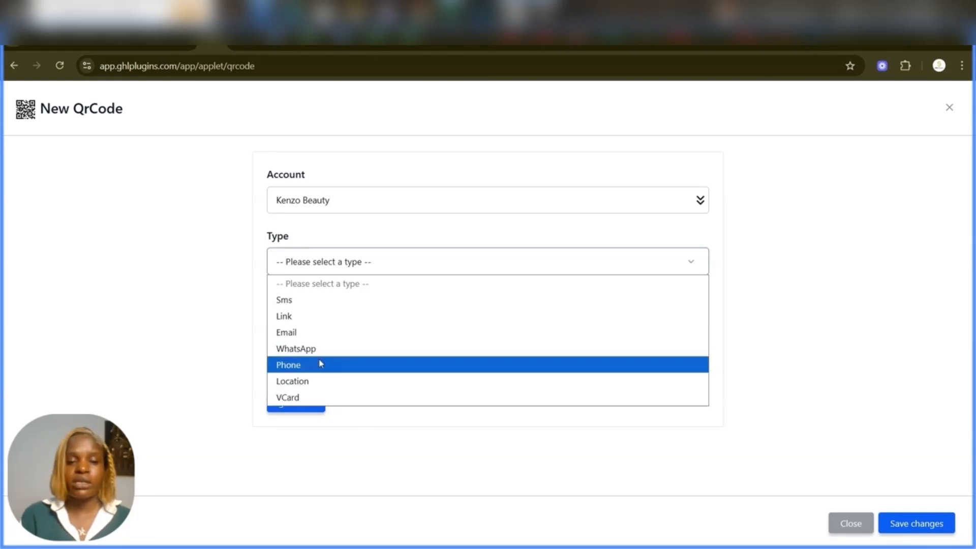
pyautogui.click(309, 318)
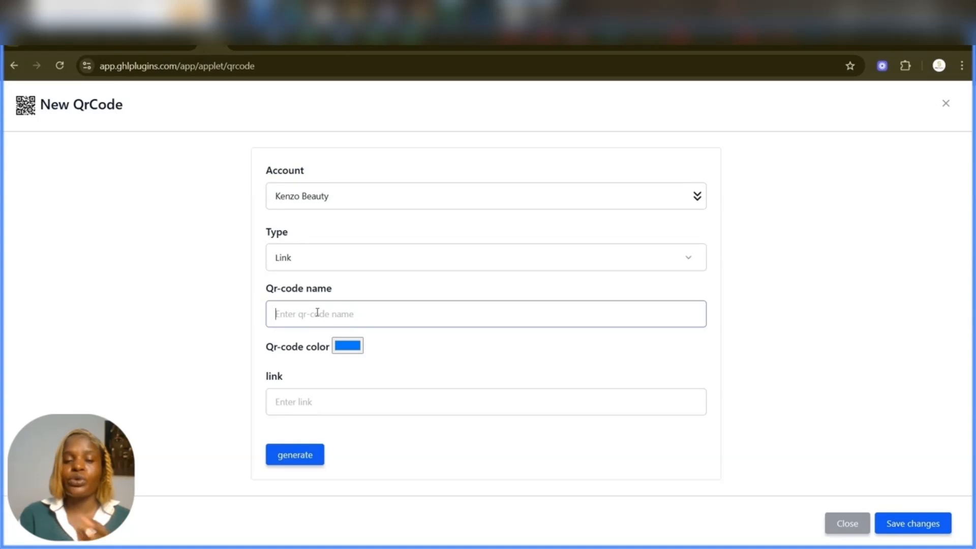
pyautogui.write('Sample')
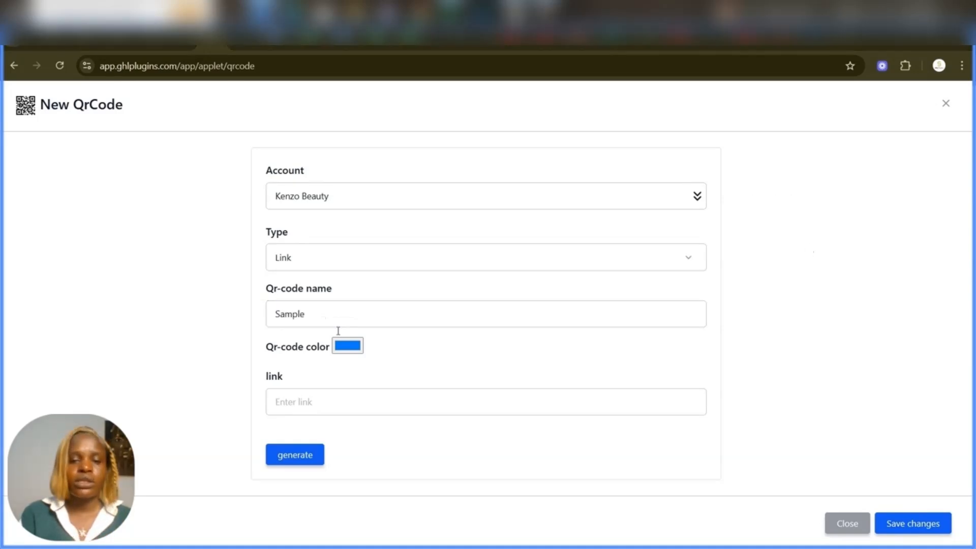
pyautogui.click(348, 346)
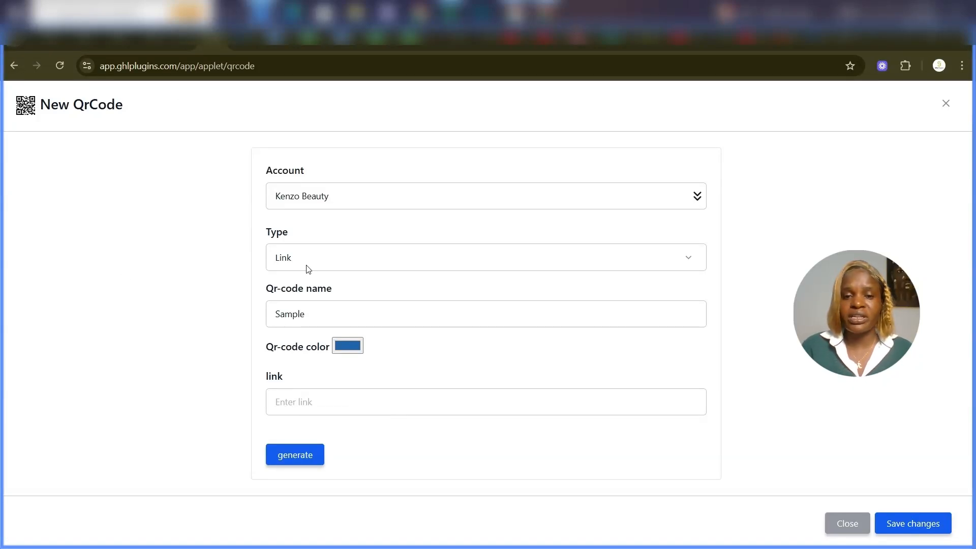
# - Switch to the Bulk Sites funnels list and view the options for creating a new funnel without creating one
pyautogui.click(142, 45)
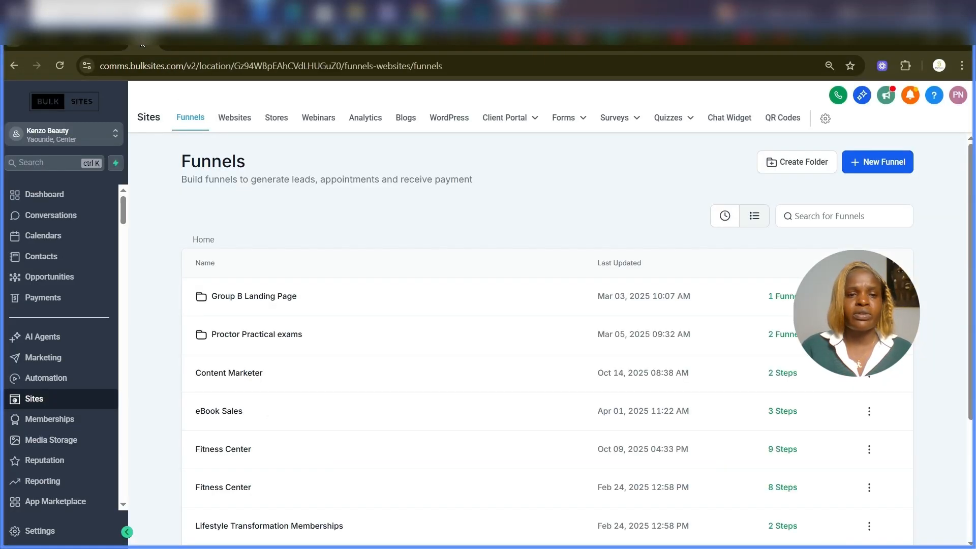
pyautogui.scroll(-1, 302, 271)
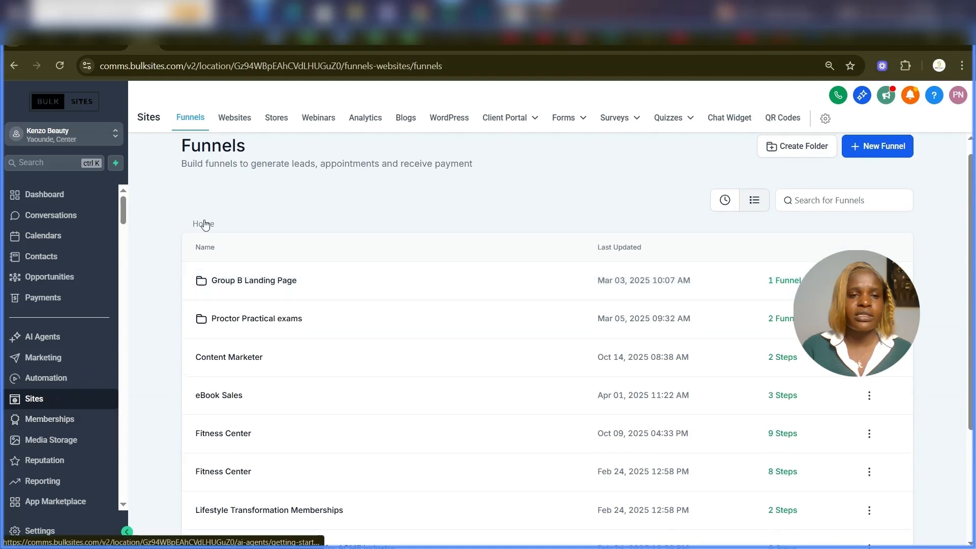
pyautogui.scroll(1, 829, 188)
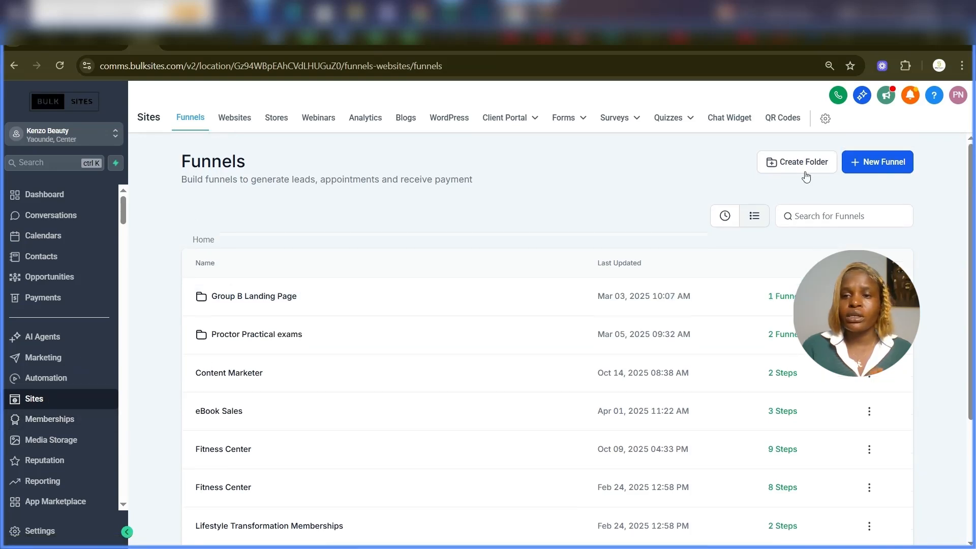
pyautogui.click(877, 167)
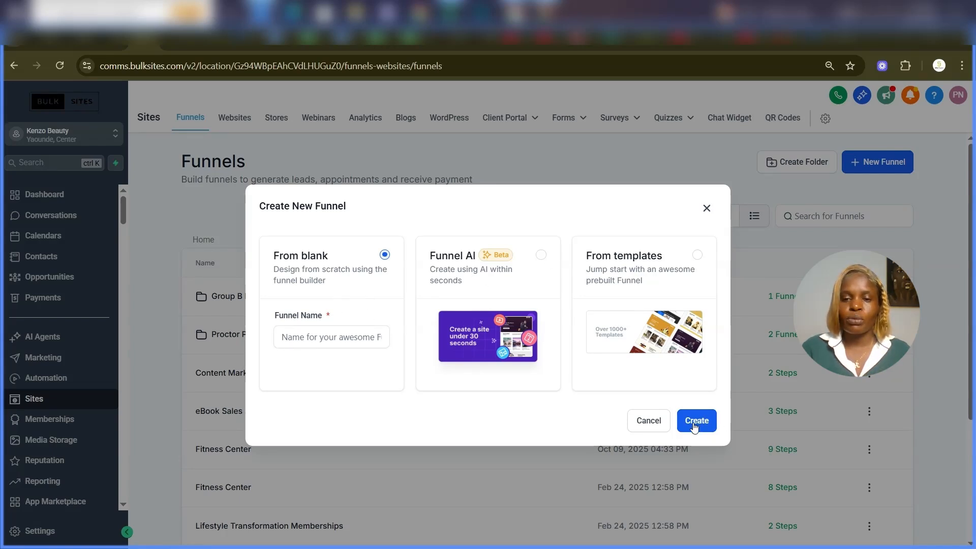
pyautogui.click(707, 209)
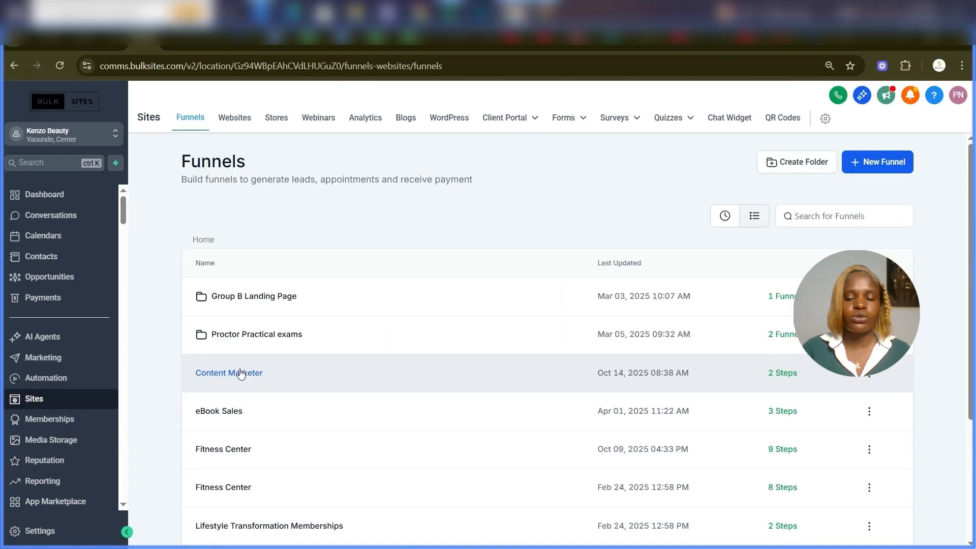
# - Open the Content Marketer funnel and copy the URL of its Lead Magnet step
pyautogui.click(240, 372)
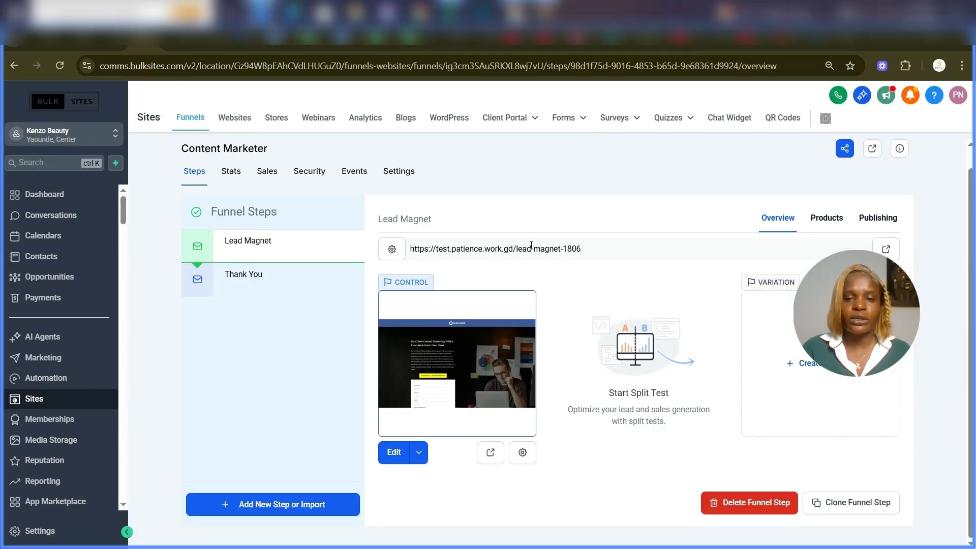
pyautogui.tripleClick(531, 245)
pyautogui.hotkey('ctrl', 'c')
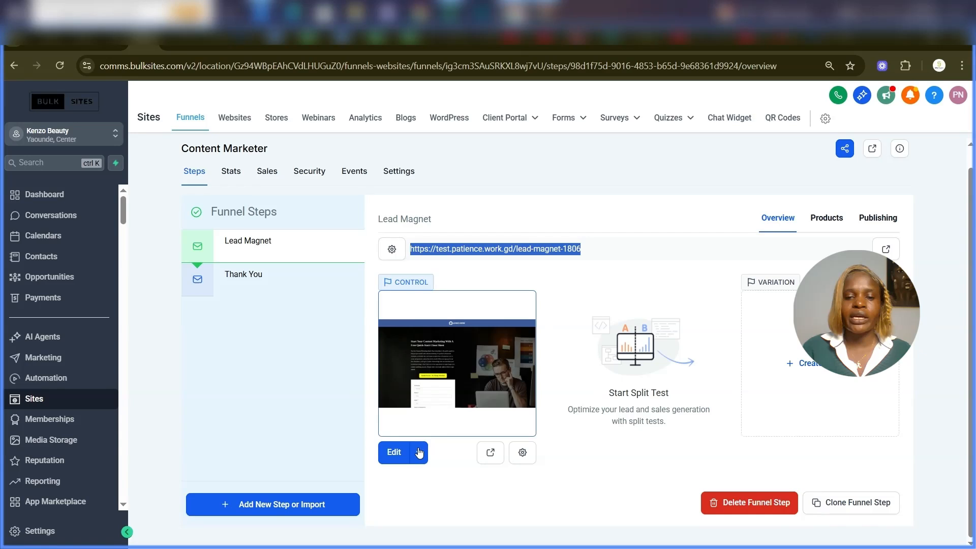
pyautogui.scroll(1, 492, 427)
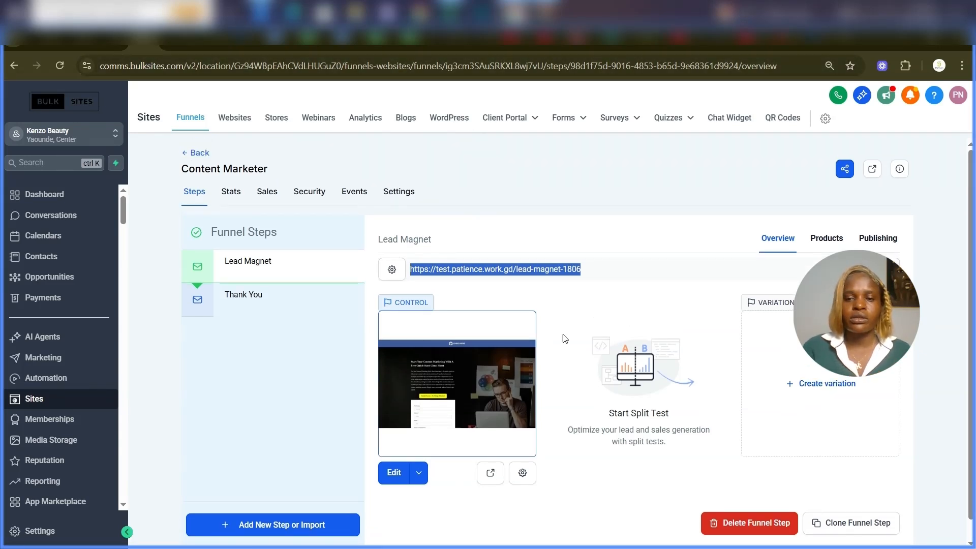
# - Return to the GHL Plugins new QR code form, paste the copied Lead Magnet URL as the link and generate the code
pyautogui.click(204, 44)
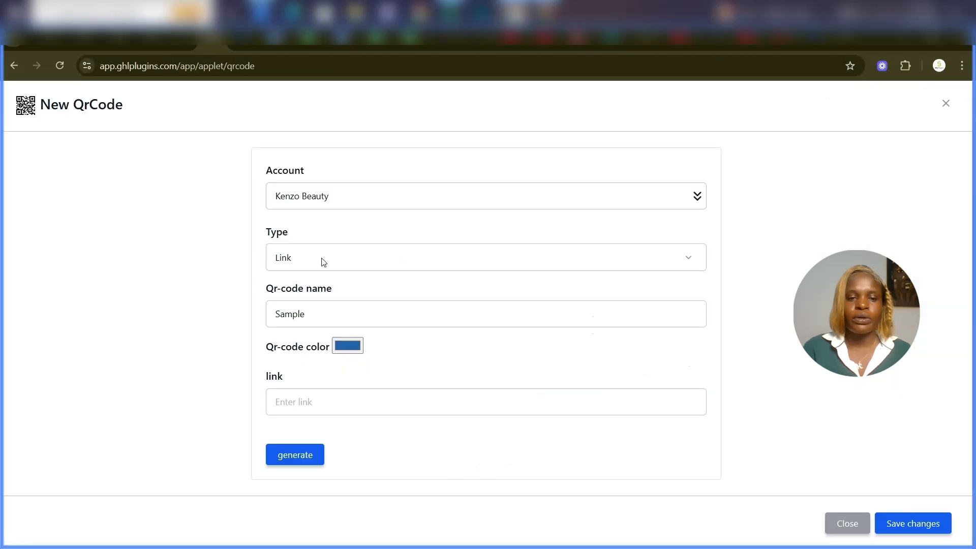
pyautogui.click(334, 398)
pyautogui.hotkey('ctrl', 'v')
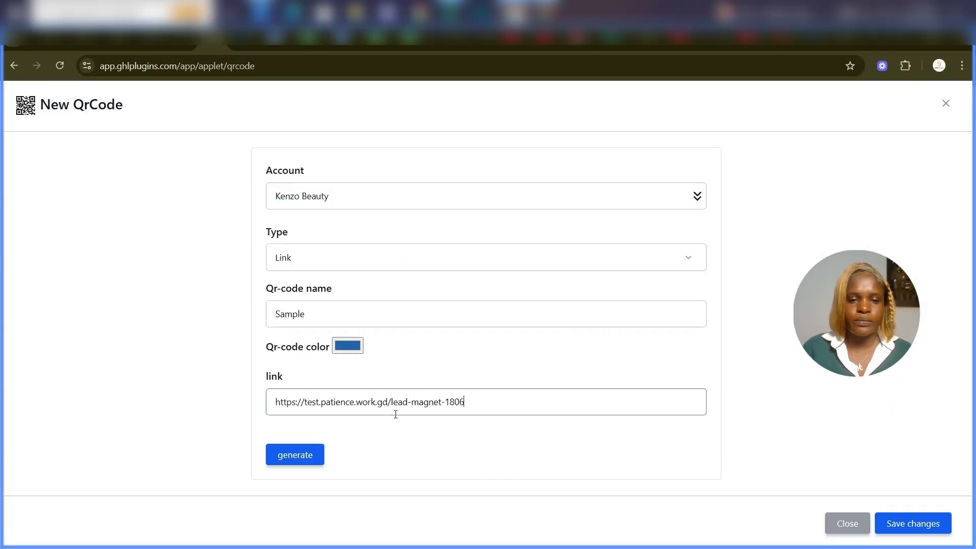
pyautogui.click(302, 457)
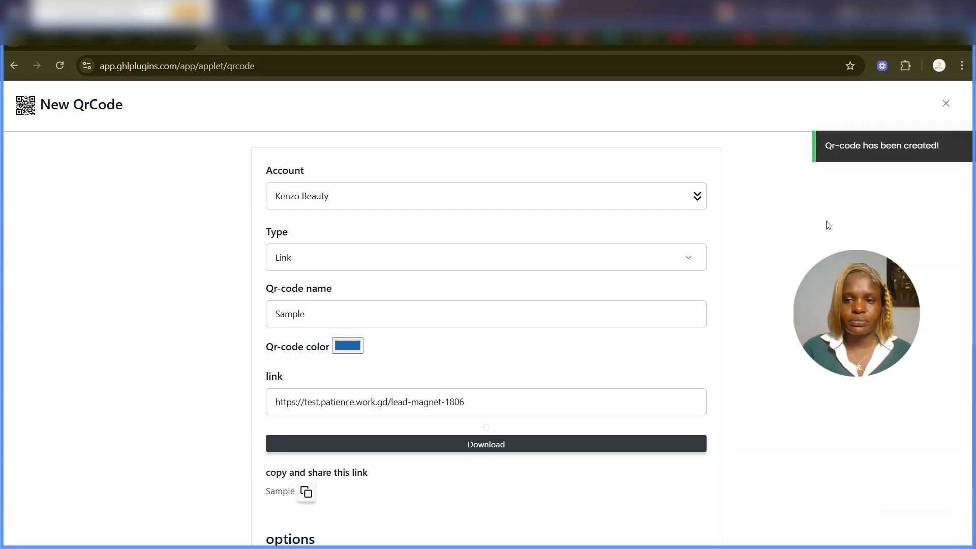
# - Examine the generated QR code together with its form details, download, sharing and embedding options
pyautogui.scroll(-4, 827, 224)
pyautogui.scroll(-2, 515, 407)
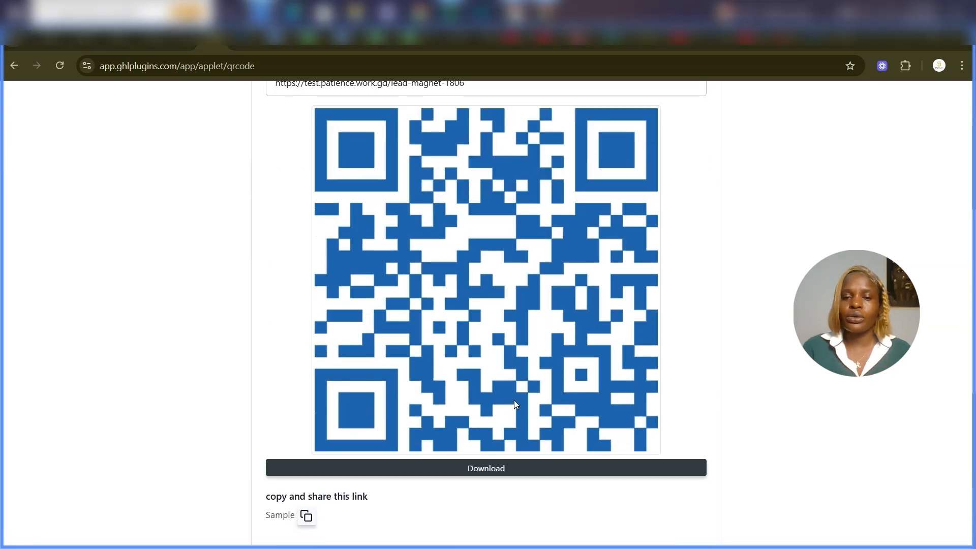
pyautogui.scroll(1, 521, 316)
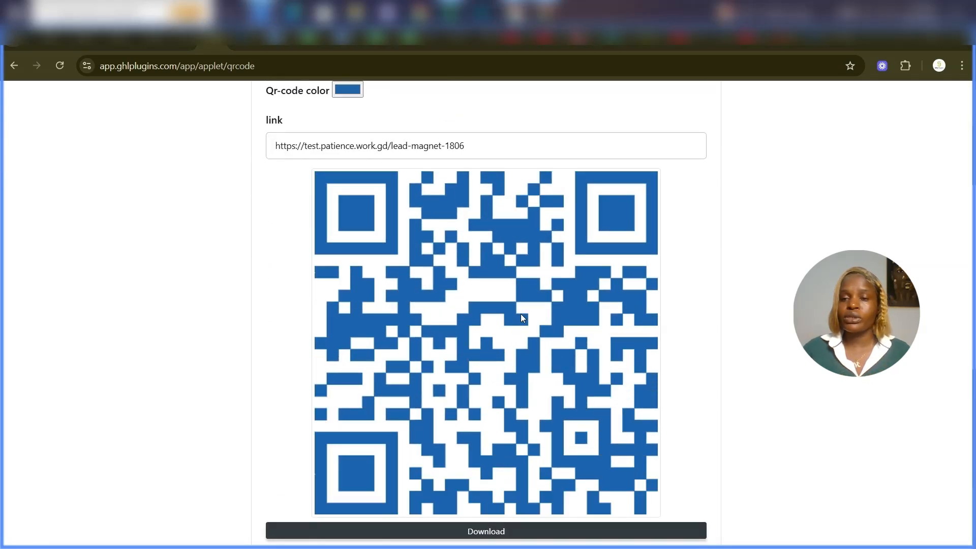
pyautogui.scroll(1, 521, 314)
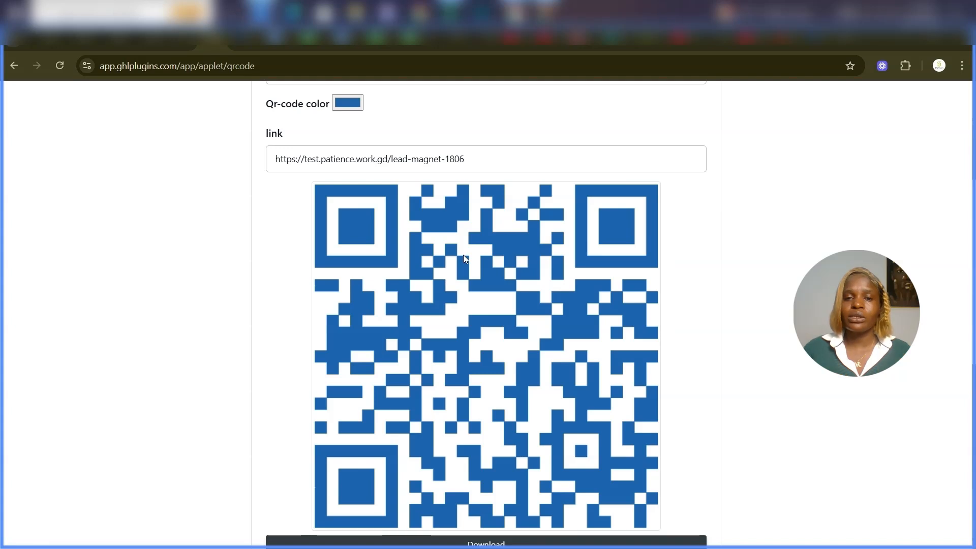
pyautogui.scroll(-1, 462, 255)
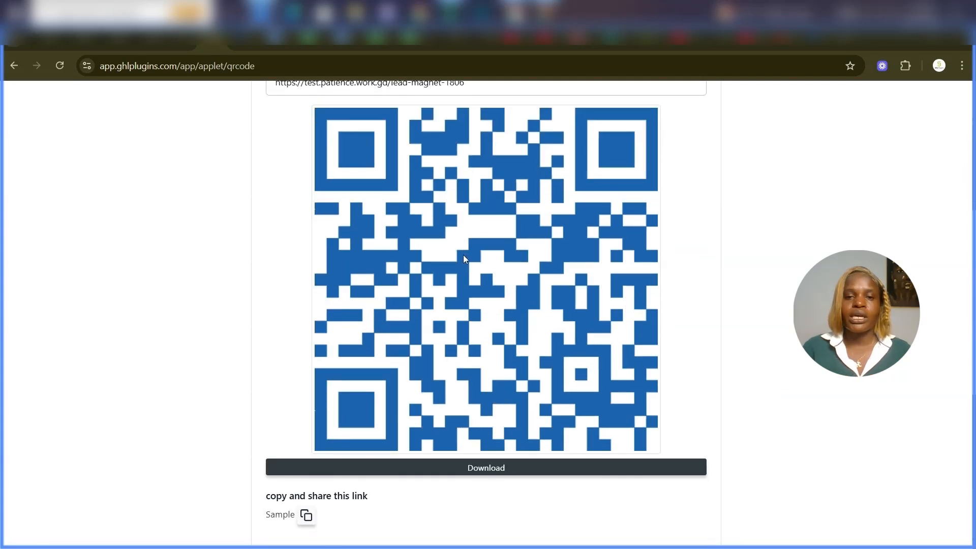
pyautogui.scroll(6, 463, 255)
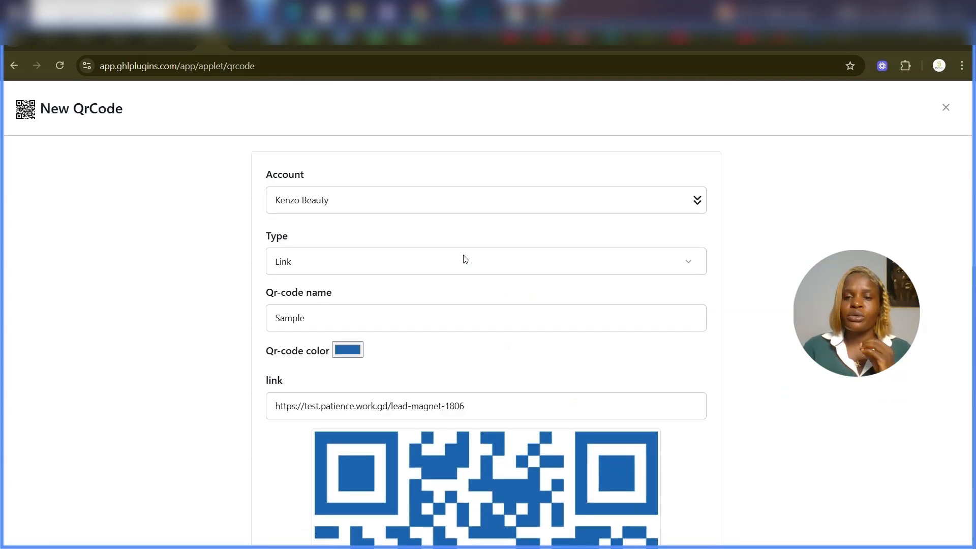
pyautogui.scroll(-2, 448, 367)
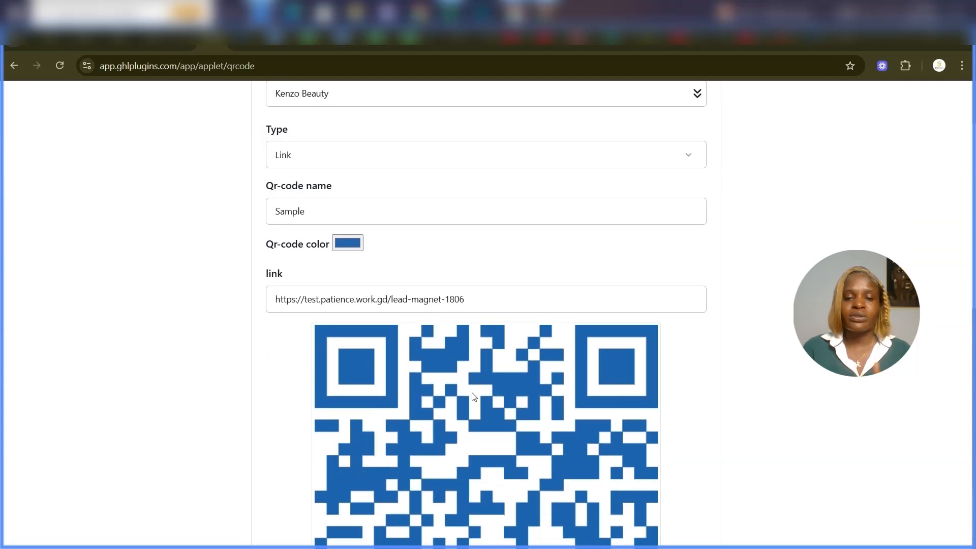
pyautogui.scroll(-3, 473, 396)
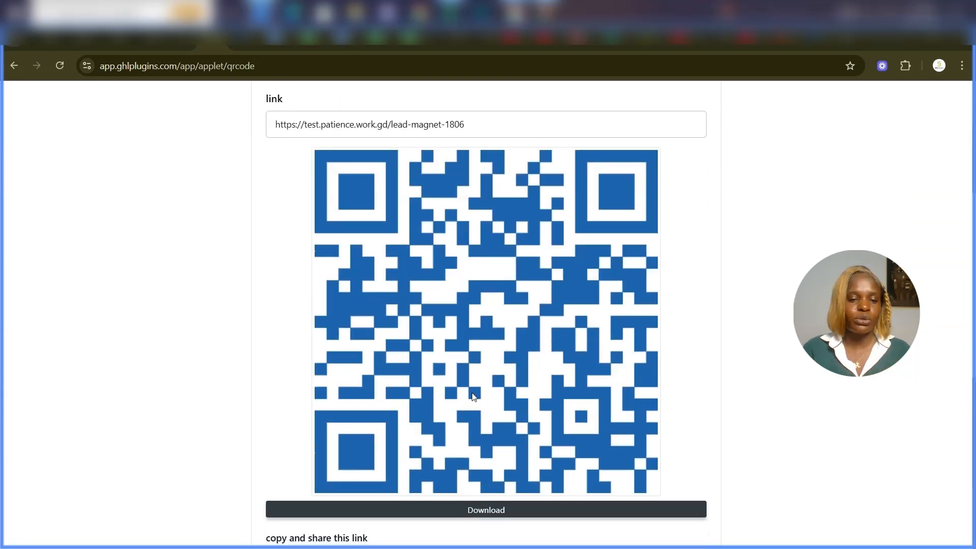
pyautogui.scroll(-5, 473, 396)
pyautogui.scroll(3, 473, 396)
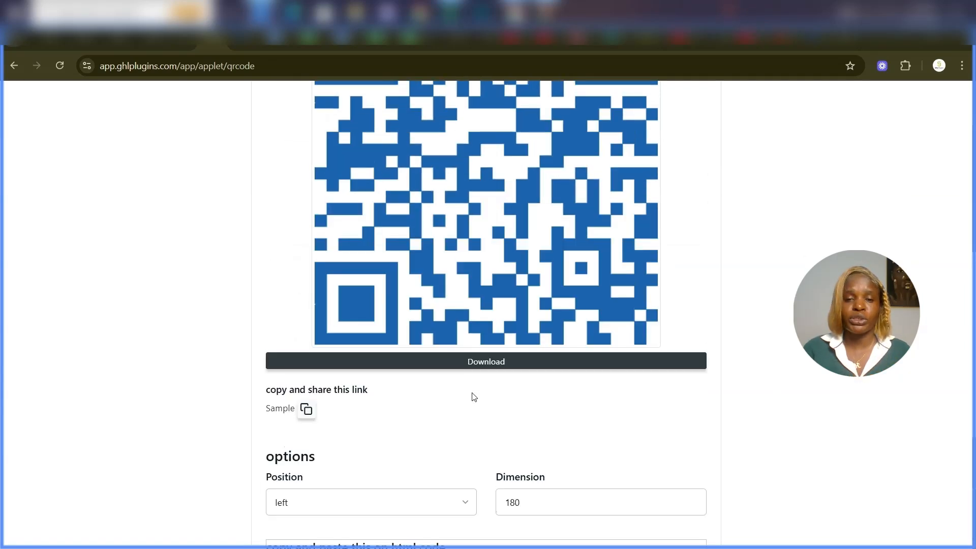
pyautogui.scroll(5, 473, 397)
# - Copy the share link of the Sample QR code
pyautogui.scroll(-4, 473, 396)
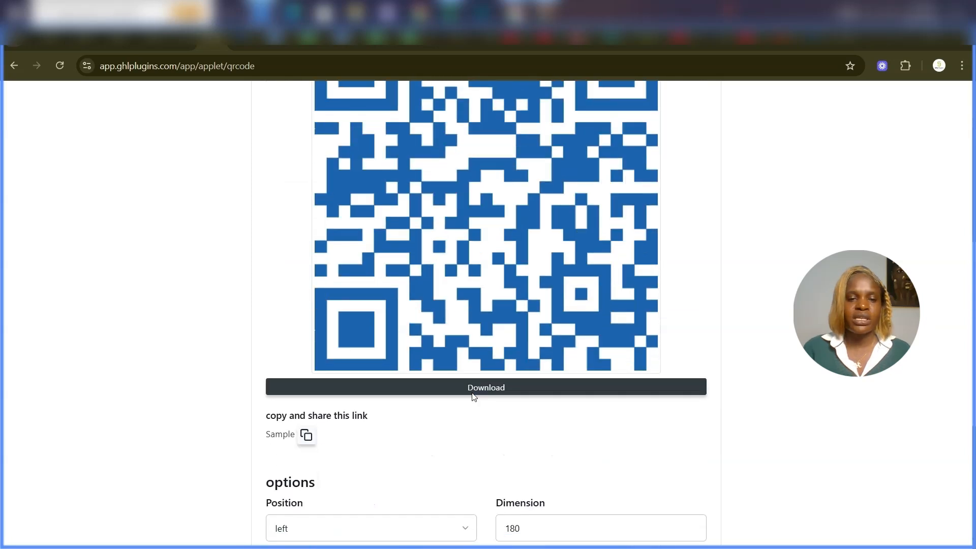
pyautogui.scroll(-2, 472, 396)
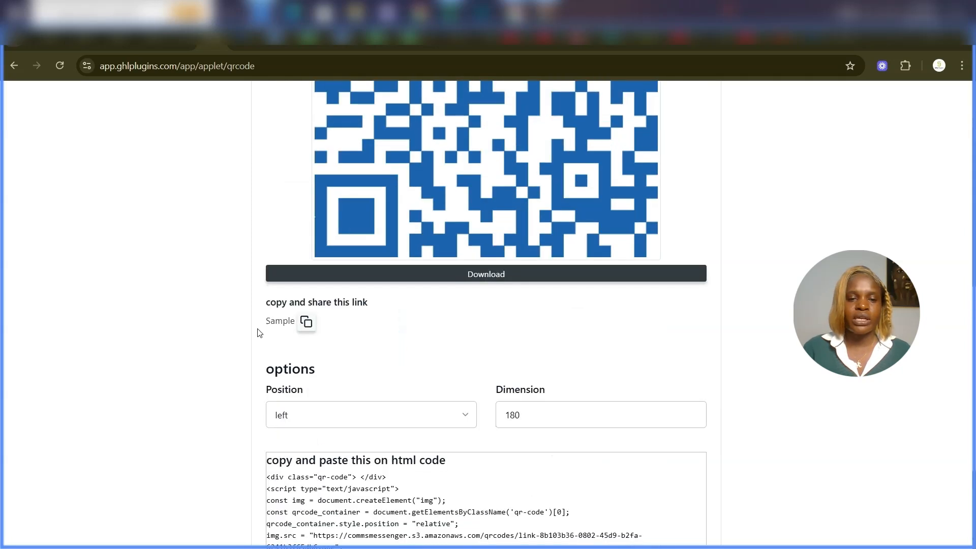
pyautogui.click(306, 323)
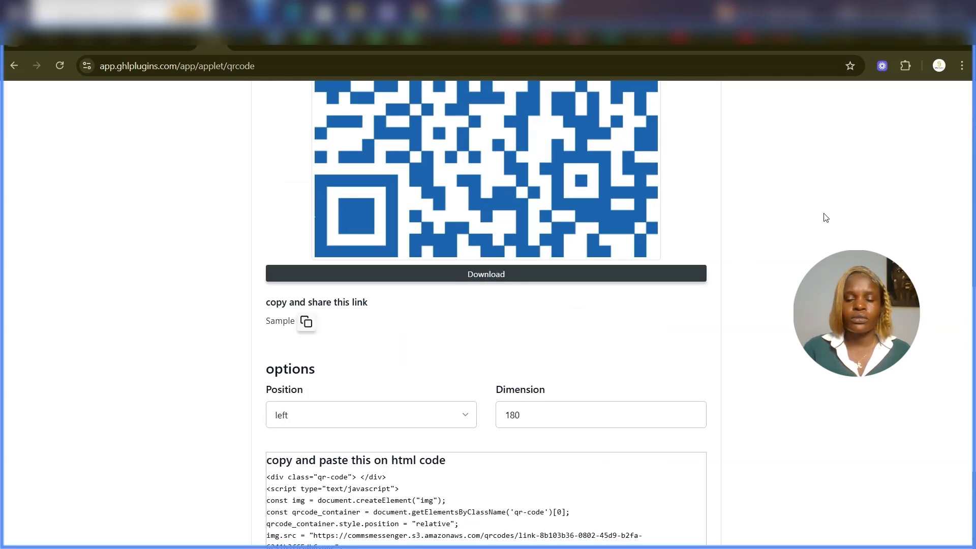
pyautogui.scroll(4, 549, 311)
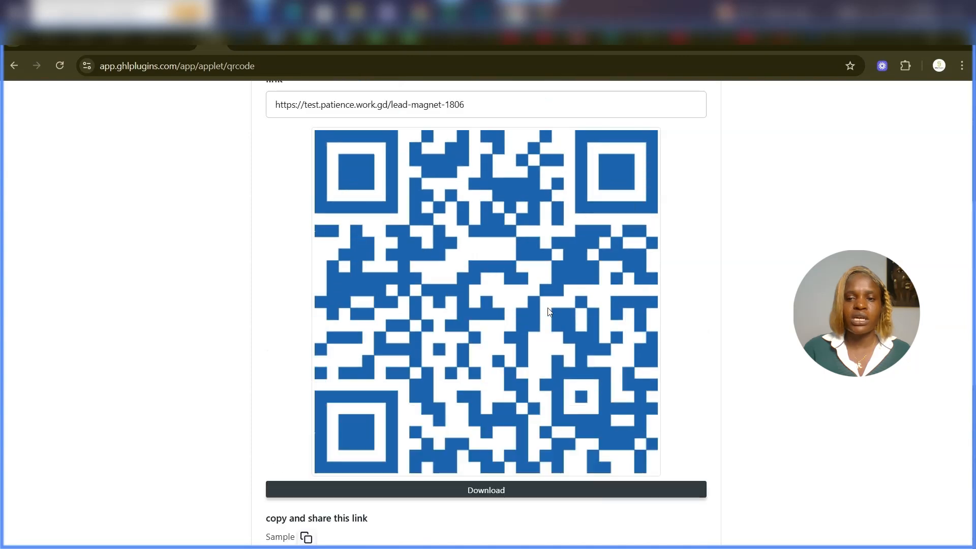
# - Review the Sample QR code's details and embed options, and save the changes
pyautogui.scroll(-1, 737, 257)
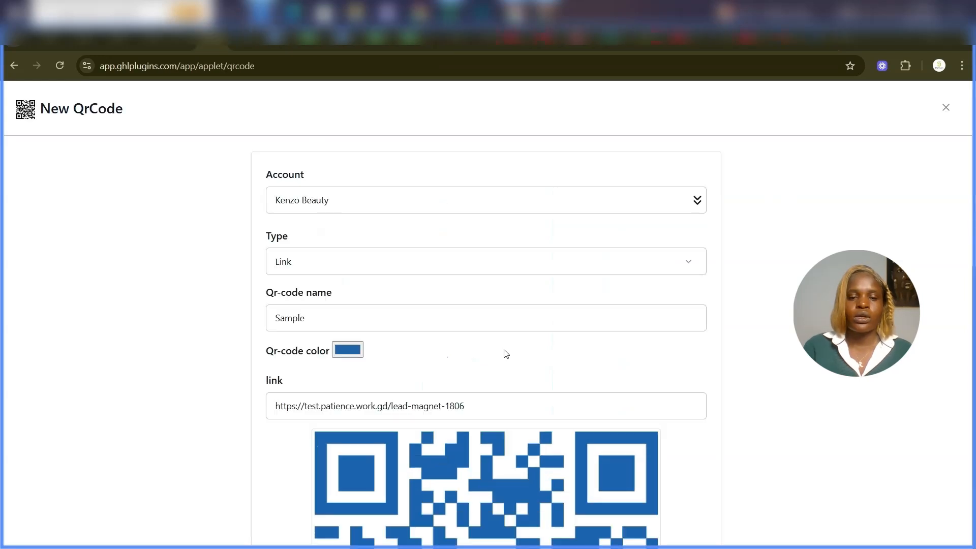
pyautogui.scroll(-2, 514, 358)
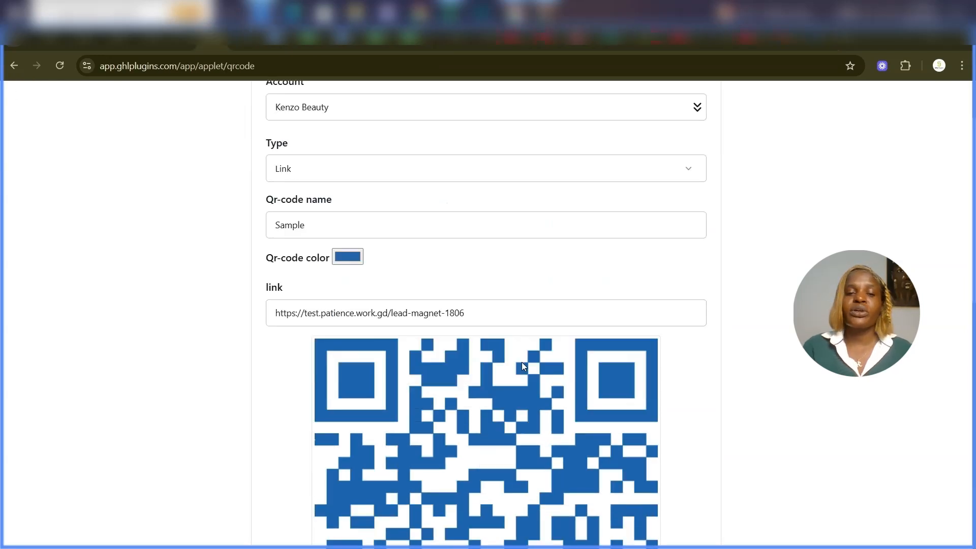
pyautogui.scroll(-7, 522, 365)
pyautogui.scroll(3, 522, 366)
pyautogui.scroll(-5, 523, 365)
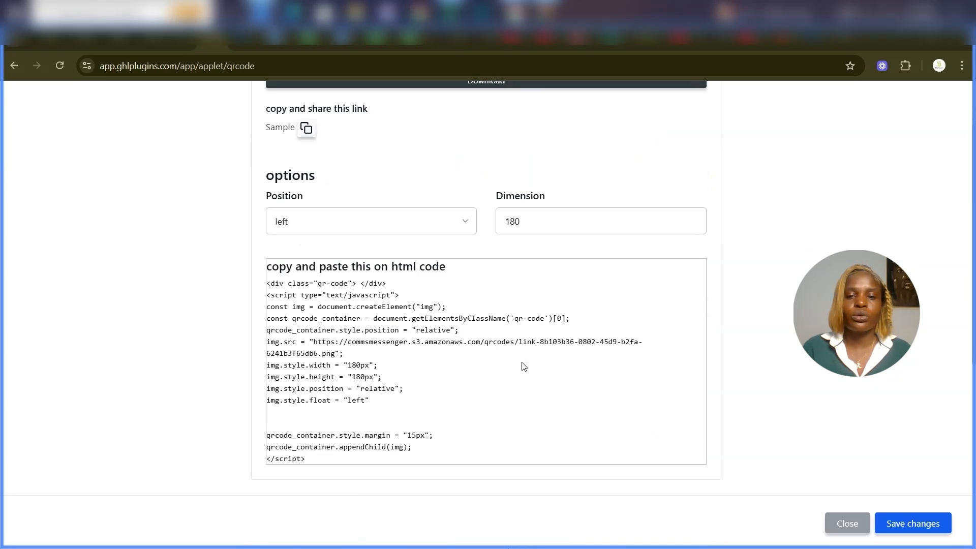
pyautogui.click(907, 530)
pyautogui.scroll(3, 495, 298)
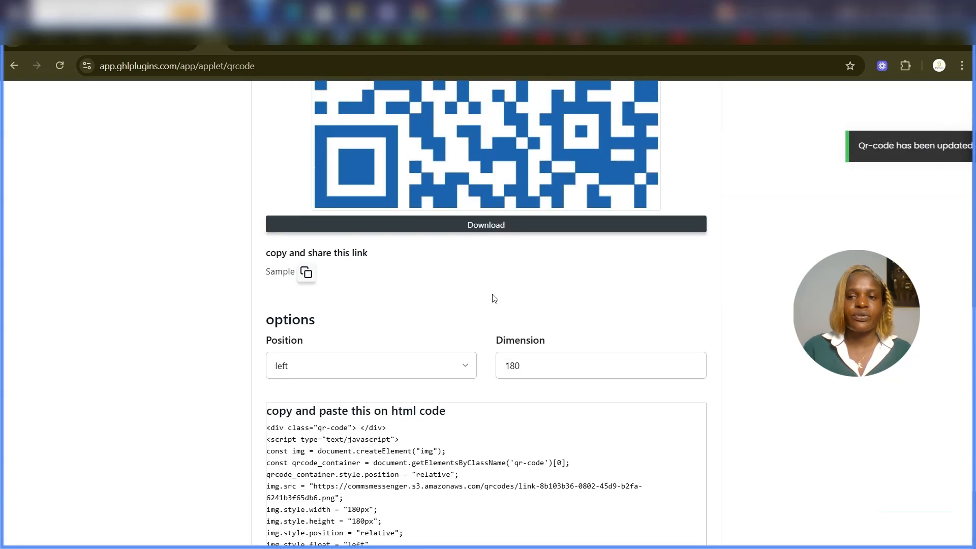
pyautogui.scroll(10, 507, 314)
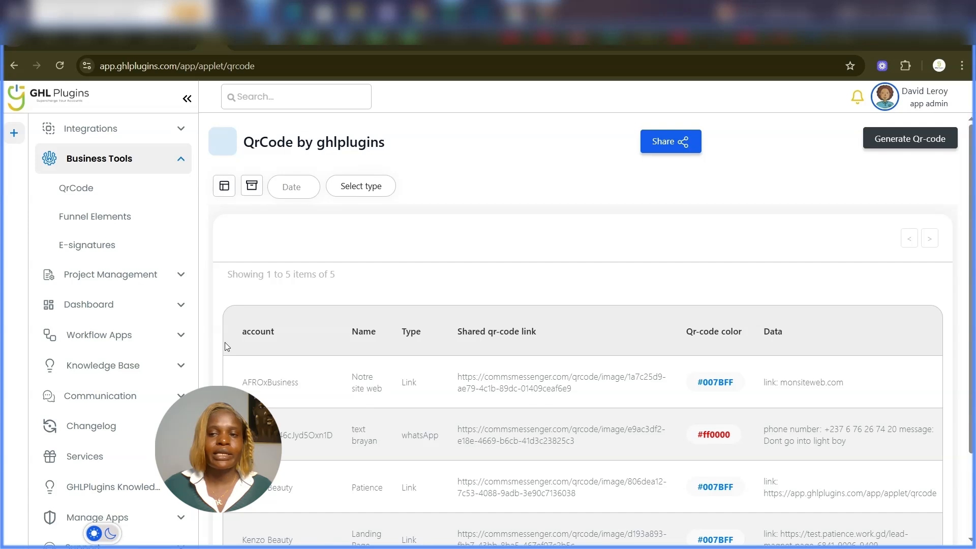
# - Open the Links section of the GHL Plugins settings and select QrCode as the service for a new link
pyautogui.click(908, 98)
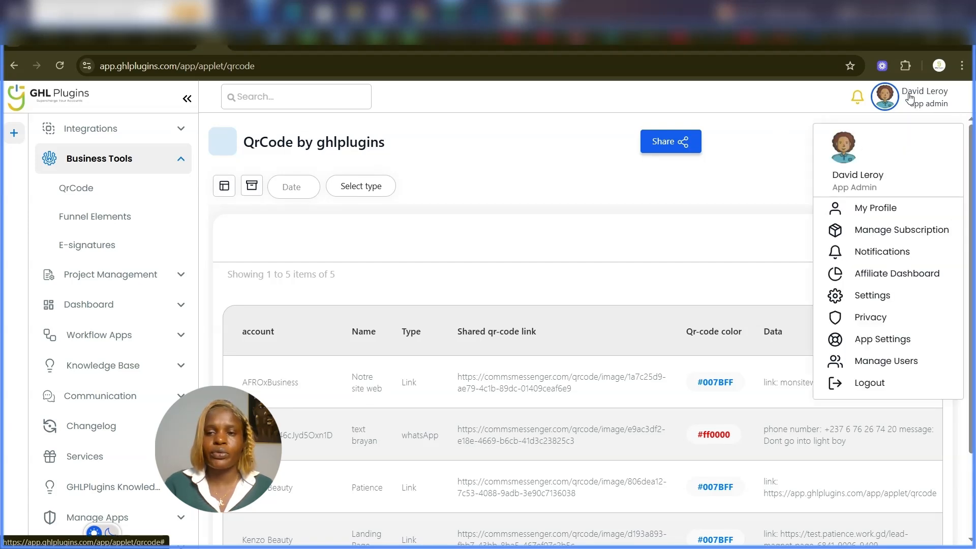
pyautogui.click(873, 297)
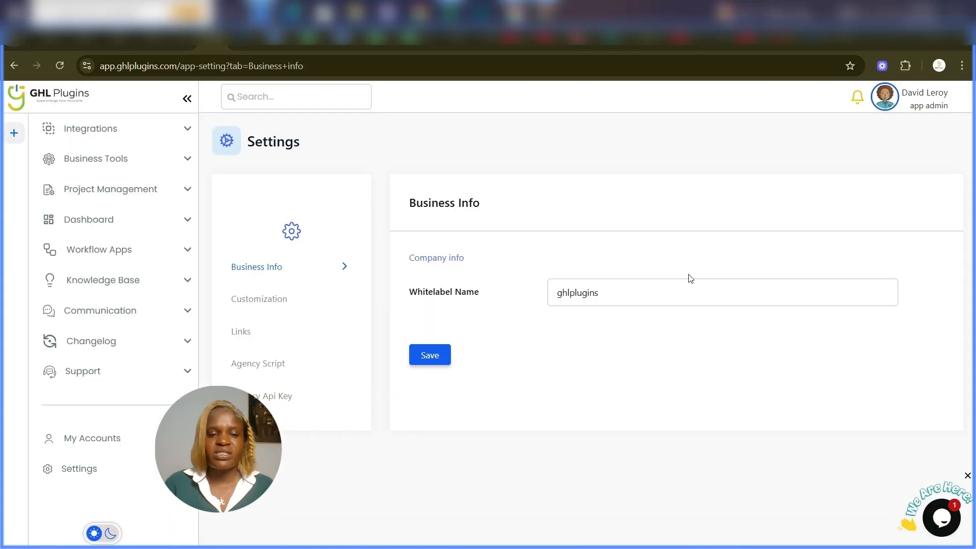
pyautogui.click(268, 333)
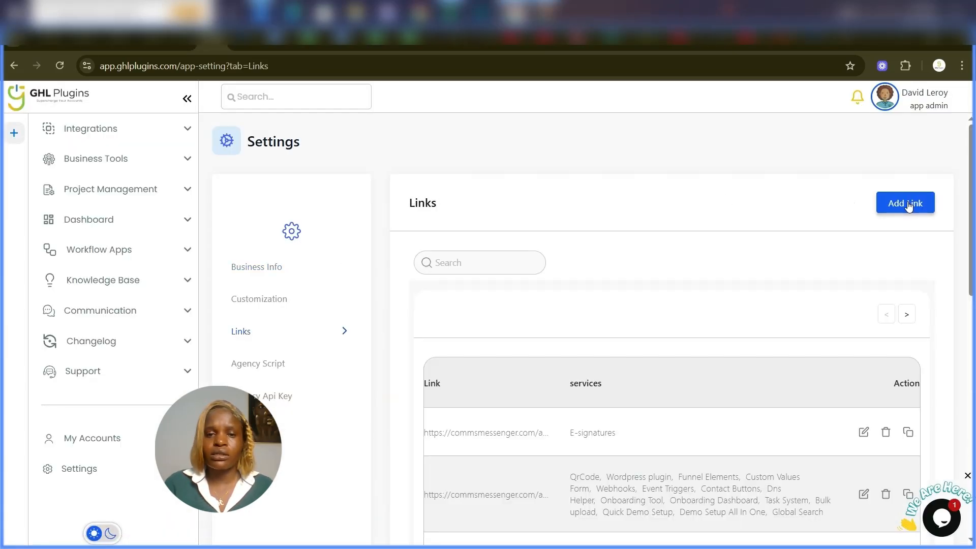
pyautogui.click(905, 204)
pyautogui.click(276, 314)
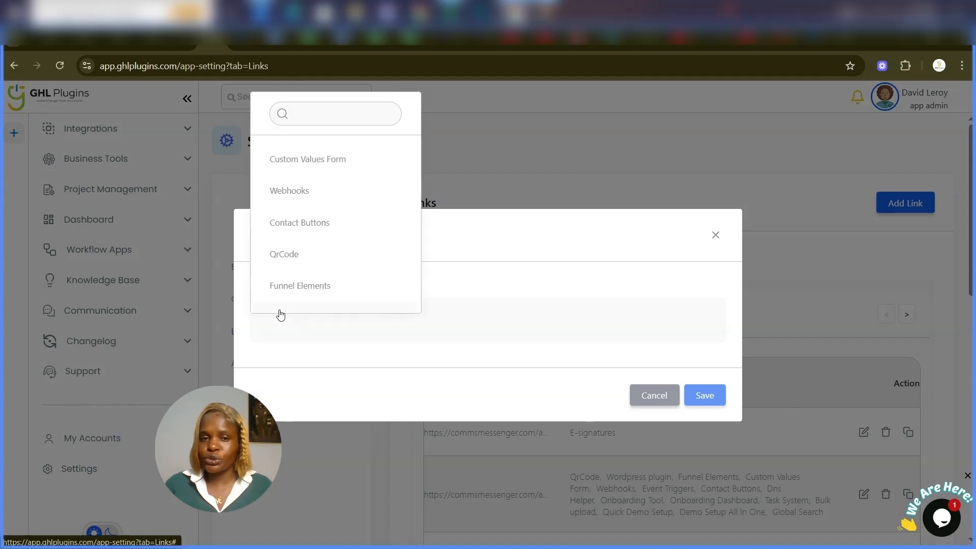
pyautogui.click(292, 258)
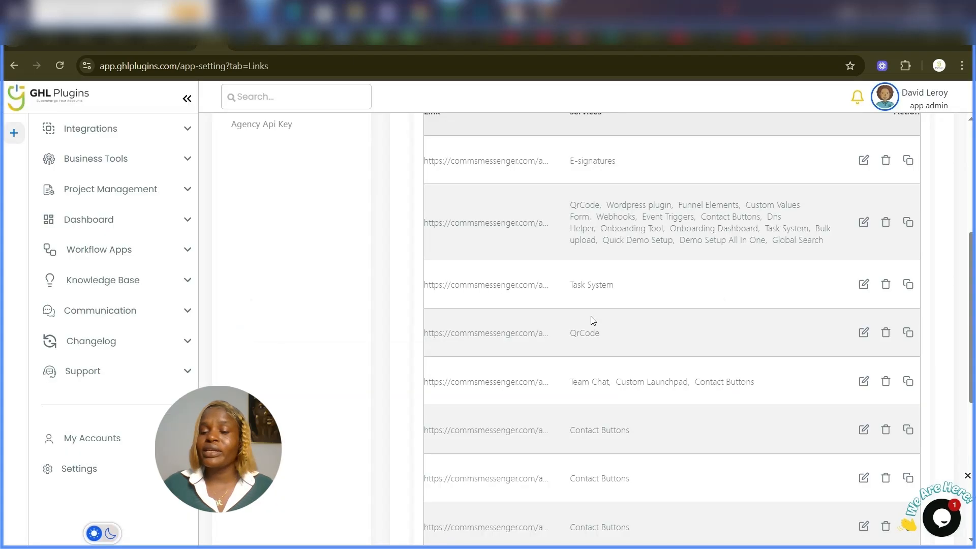
# - Copy the link of the QrCode-only entry in the Links list
pyautogui.scroll(-1, 634, 335)
pyautogui.scroll(1, 634, 336)
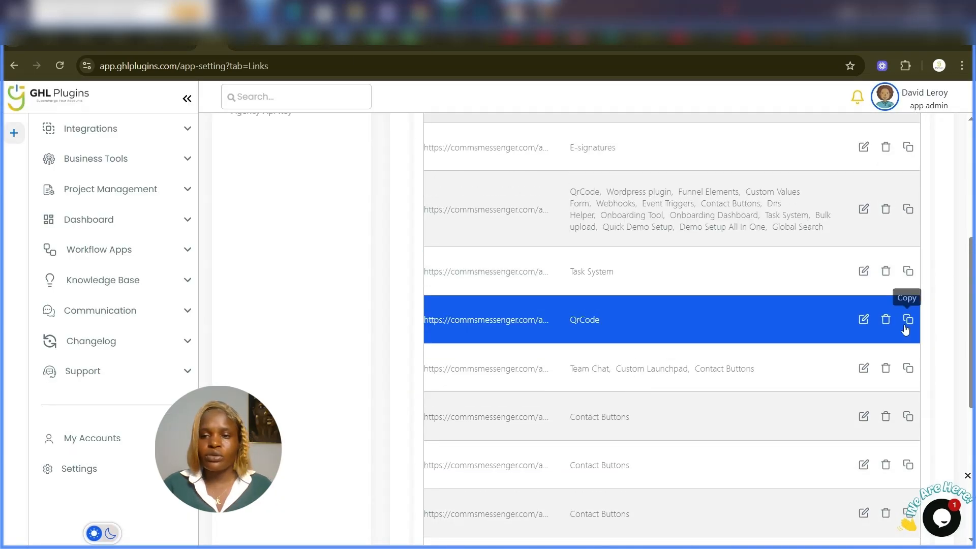
pyautogui.click(908, 320)
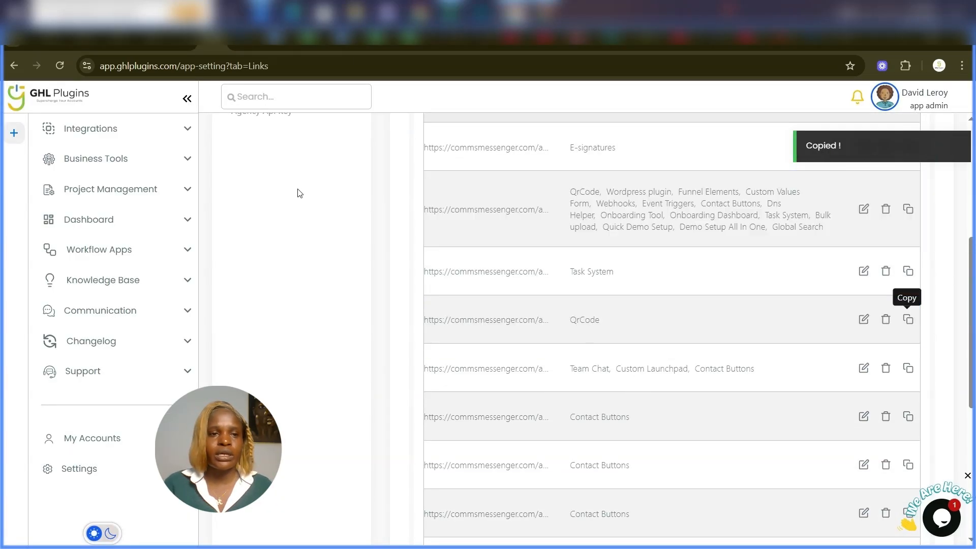
# - Switch to the Bulk Sites agency's Custom Menu Links settings and start creating a new menu link
pyautogui.click(44, 44)
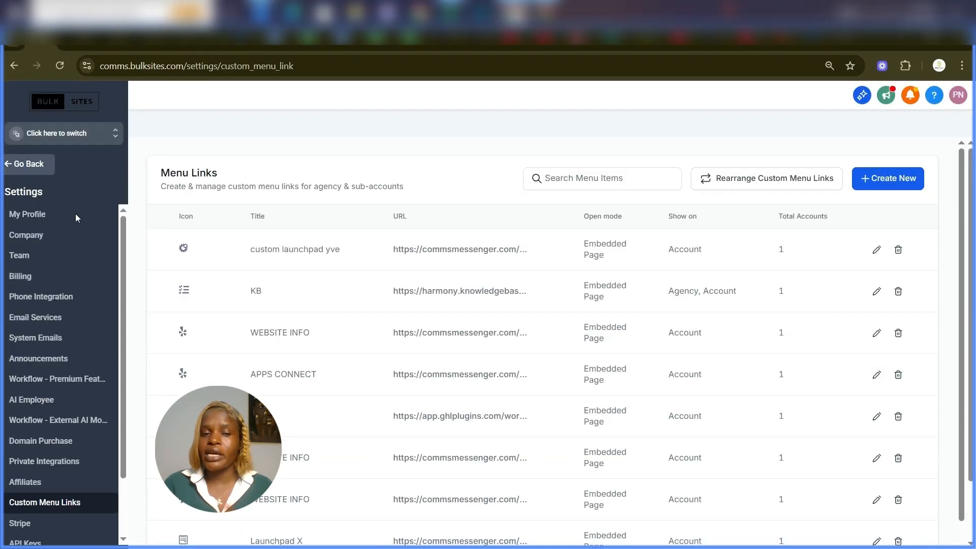
pyautogui.scroll(-3, 76, 214)
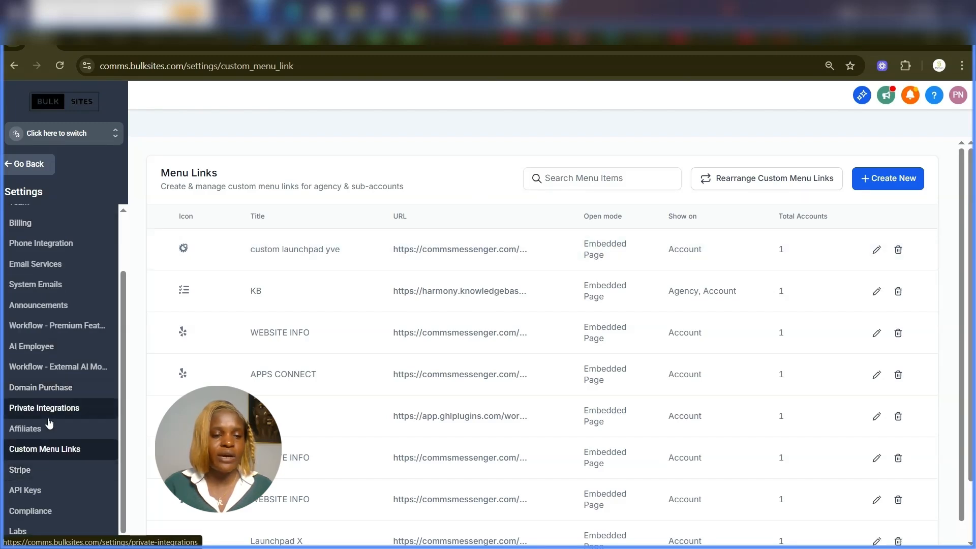
pyautogui.scroll(-1, 56, 429)
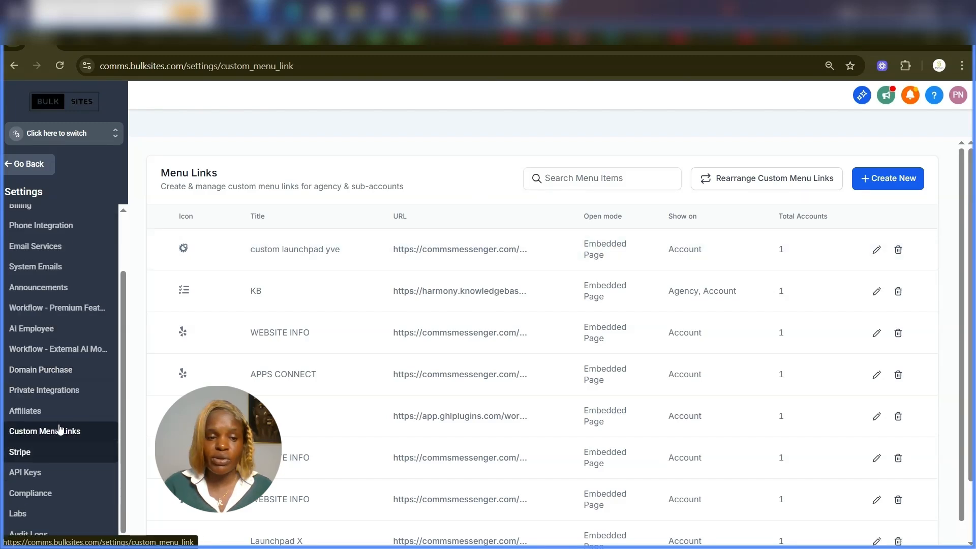
pyautogui.click(887, 182)
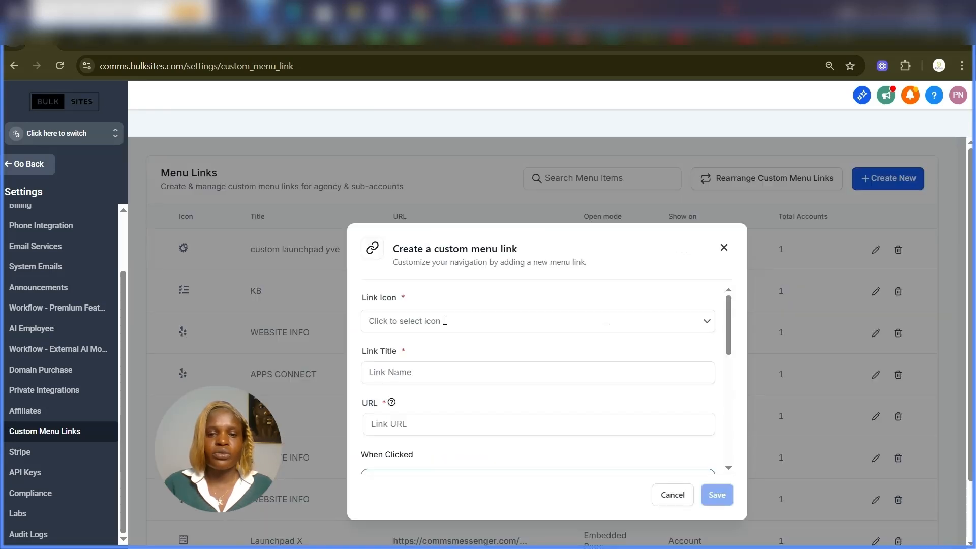
# - Choose the yoast icon for the menu link, title it "Qr code Test" and paste the copied QrCode link as its URL
pyautogui.click(412, 323)
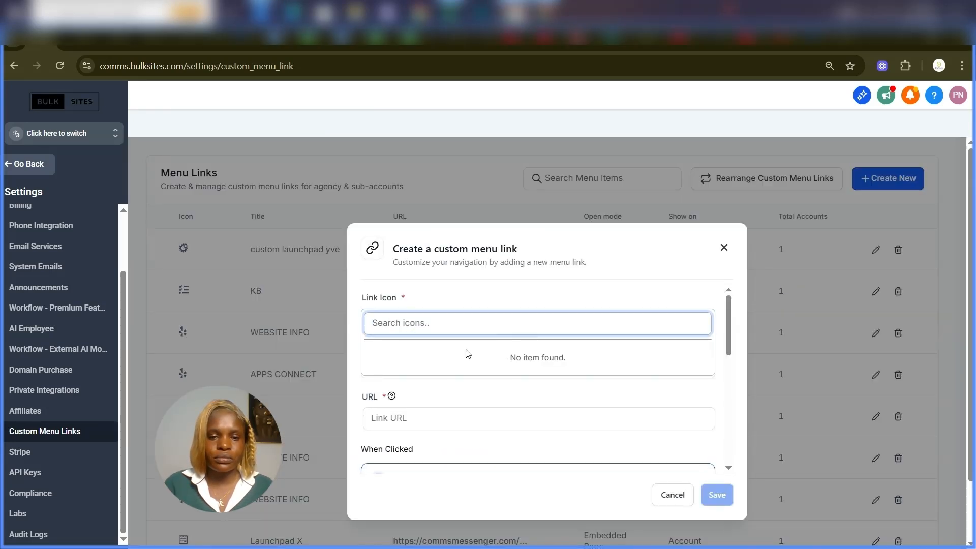
pyautogui.click(450, 357)
pyautogui.click(394, 377)
pyautogui.write('Qr code Test')
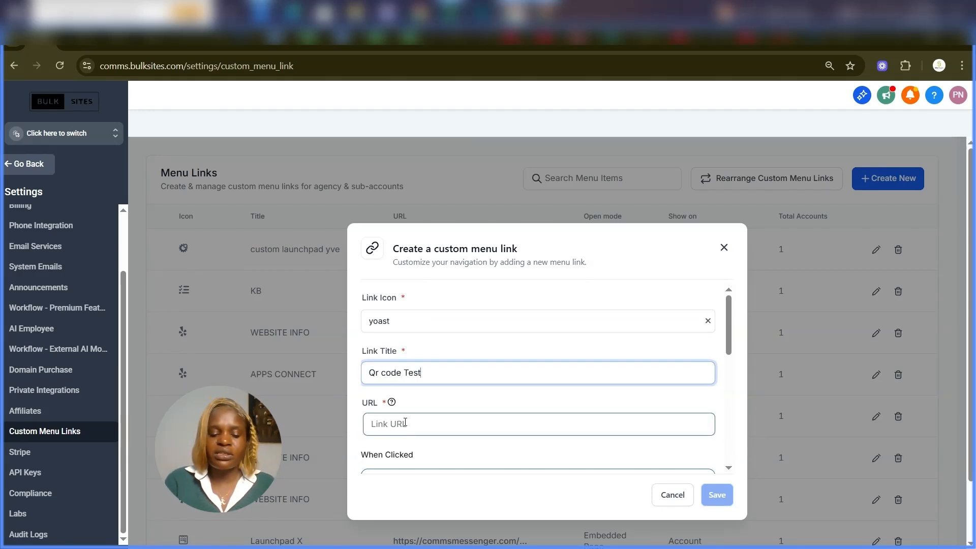
pyautogui.click(417, 422)
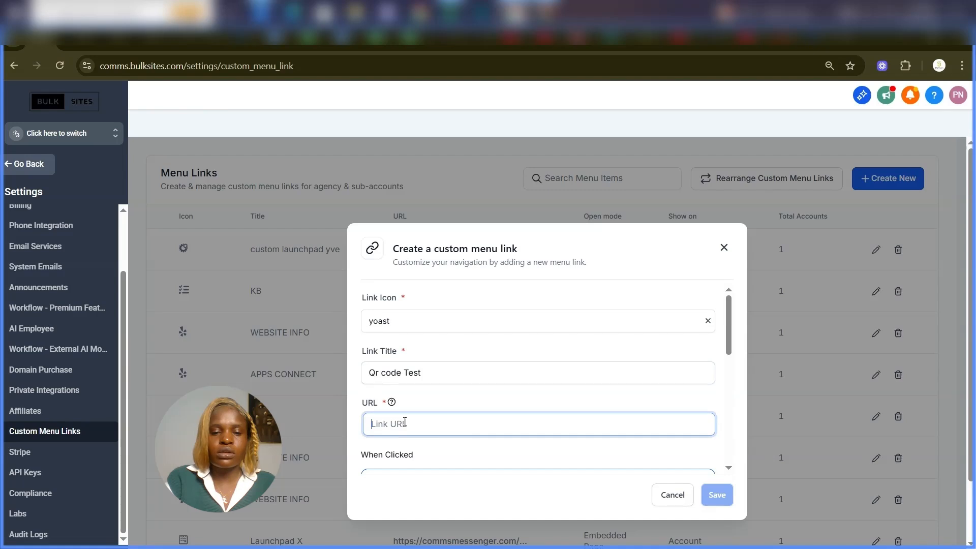
pyautogui.hotkey('ctrl', 'v')
# - Exclude the menu link from the agency's sidebar, keep it on the sub-account's sidebar, and go through the account selection and role-based visibility
pyautogui.scroll(-3, 517, 351)
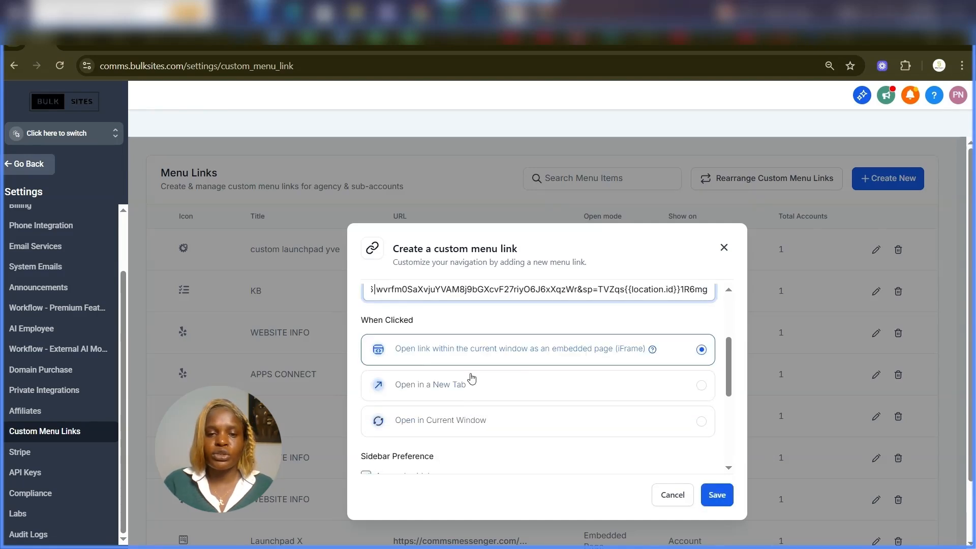
pyautogui.scroll(-3, 472, 378)
pyautogui.click(366, 326)
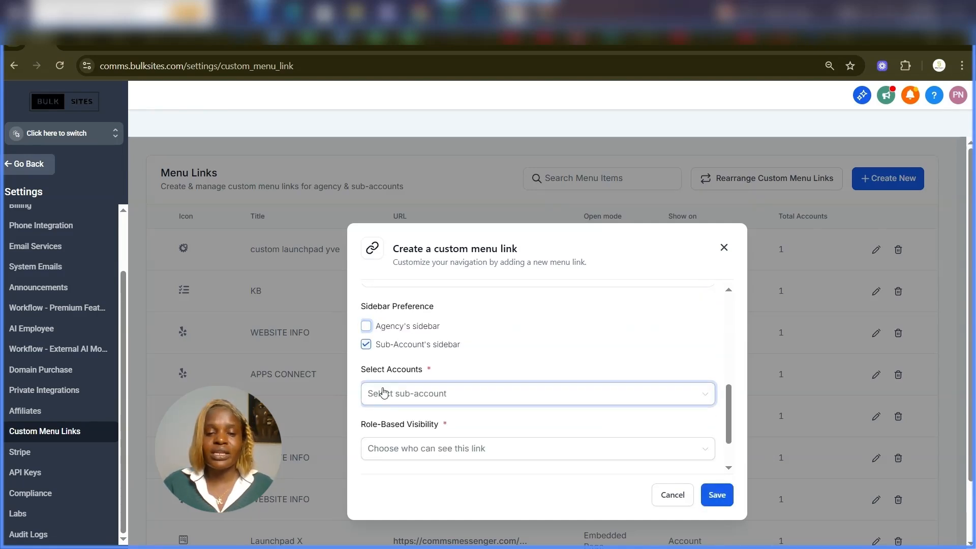
pyautogui.click(384, 393)
pyautogui.scroll(-1, 402, 394)
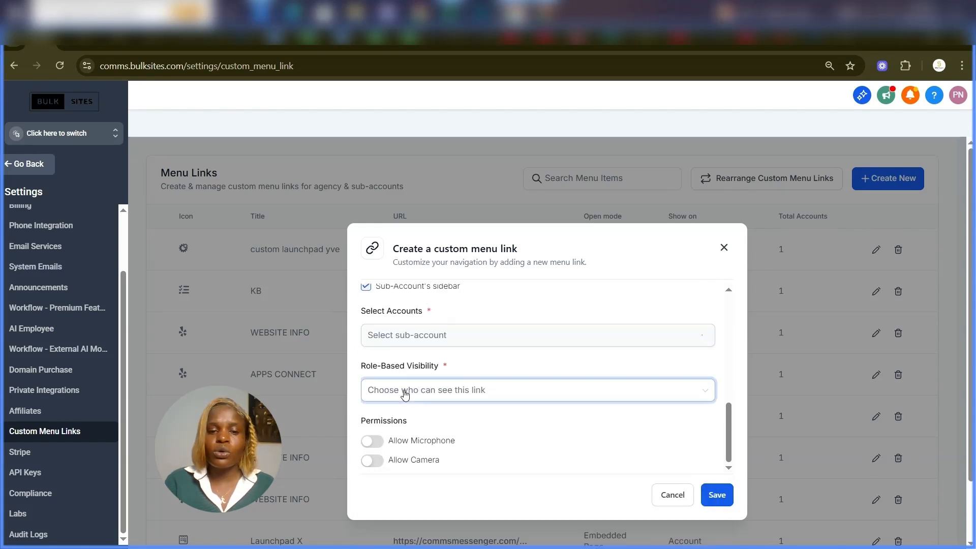
pyautogui.click(404, 394)
pyautogui.click(398, 419)
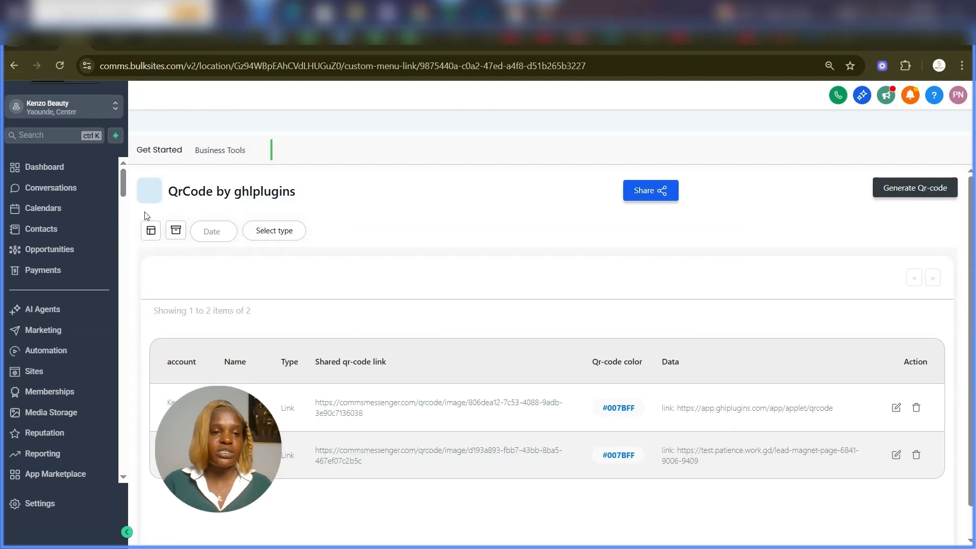
# - Examine the QrCode page embedded in the Kenzo Beauty sub-account and compare it with the one in GHL Plugins
pyautogui.scroll(-2, 69, 285)
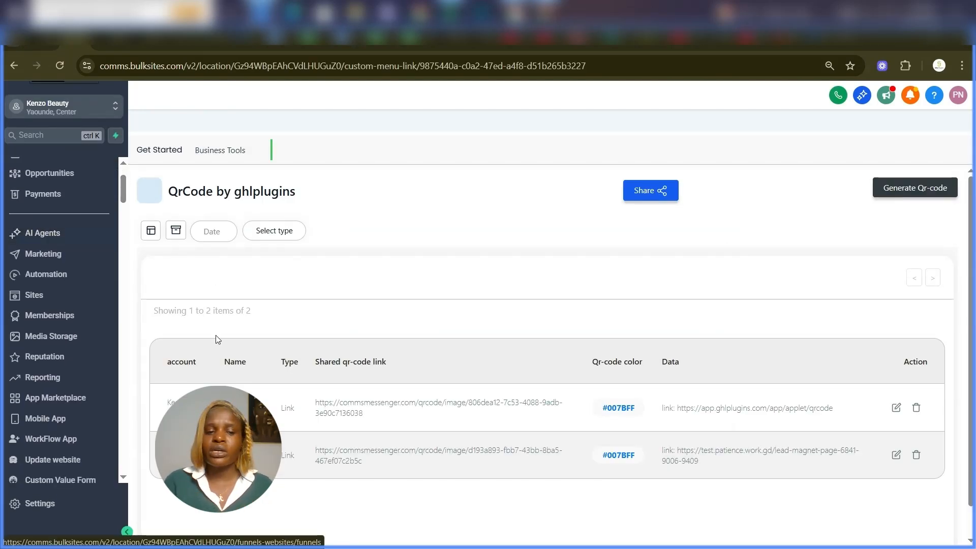
pyautogui.scroll(2, 68, 239)
pyautogui.scroll(-1, 289, 267)
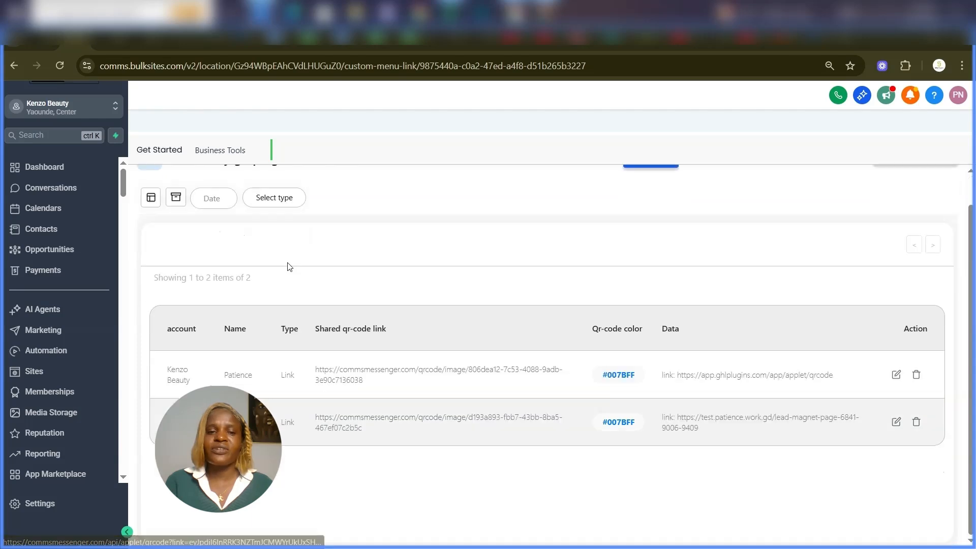
pyautogui.scroll(1, 452, 338)
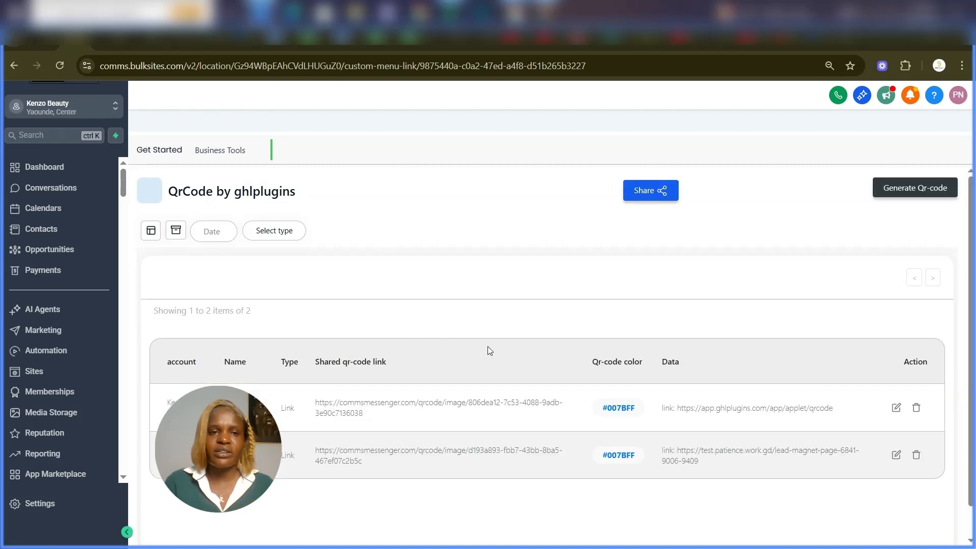
pyautogui.click(215, 46)
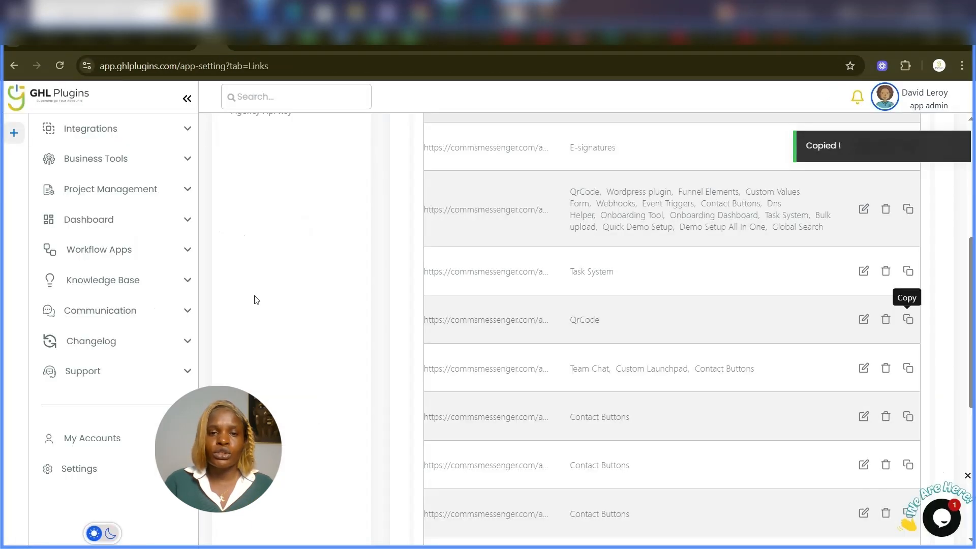
pyautogui.scroll(5, 360, 281)
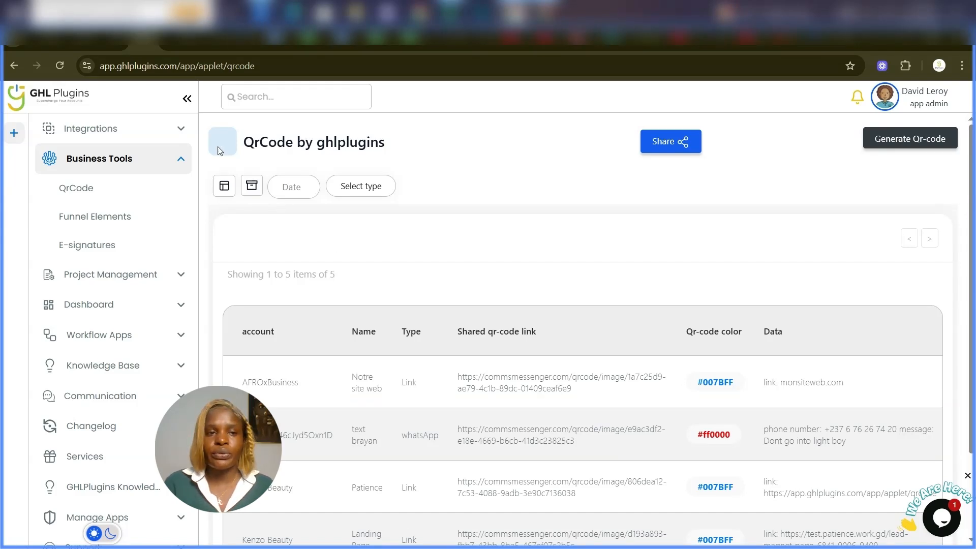
# - Return to the Kenzo Beauty sub-account and create an automation workflow from scratch named "course"
pyautogui.click(70, 44)
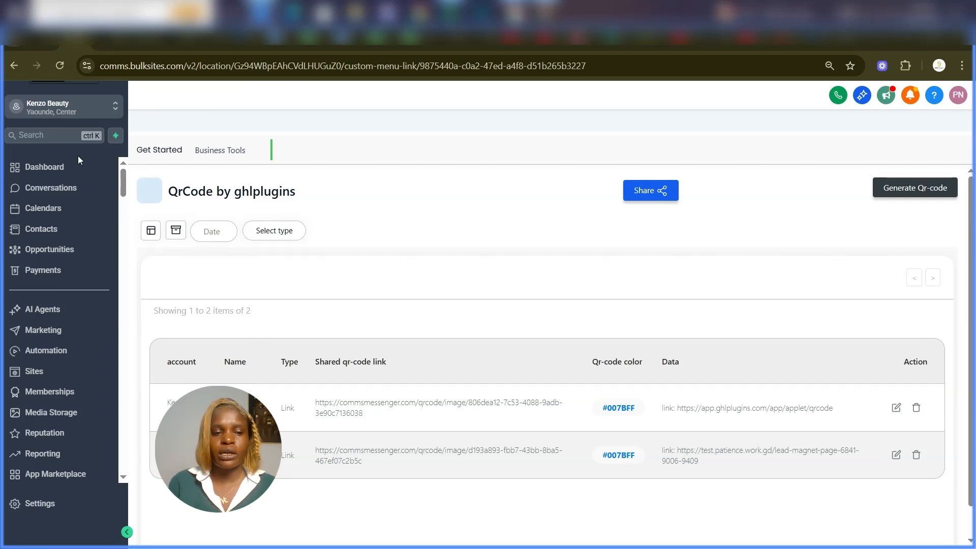
pyautogui.click(48, 356)
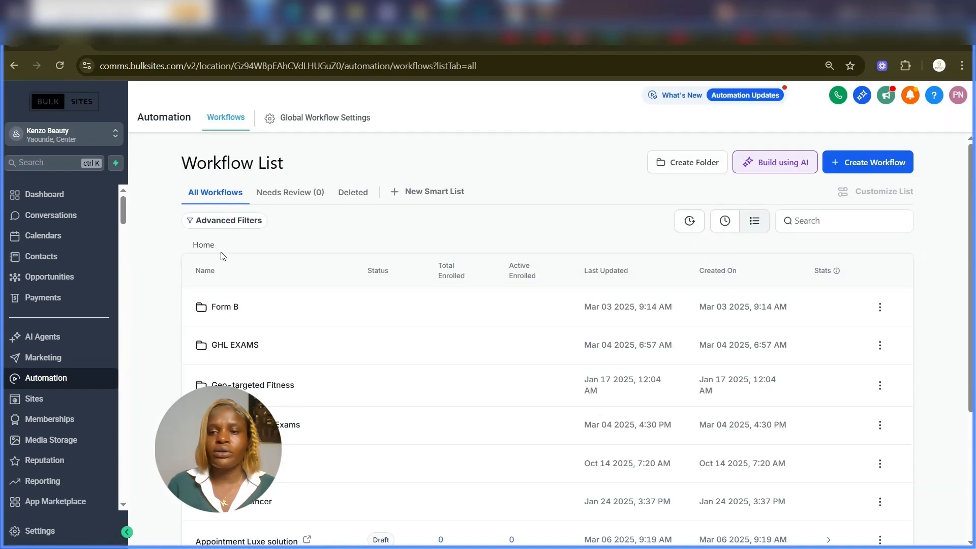
pyautogui.click(869, 168)
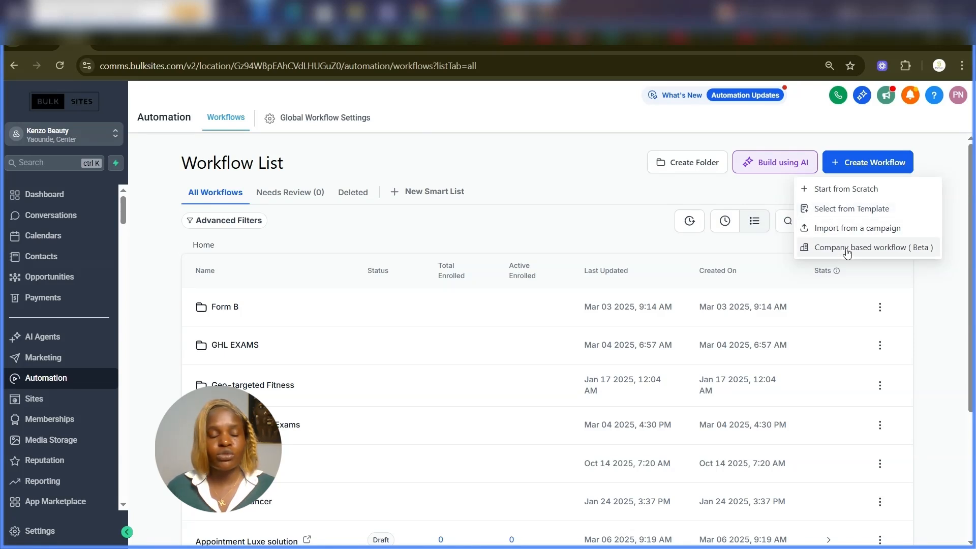
pyautogui.click(836, 190)
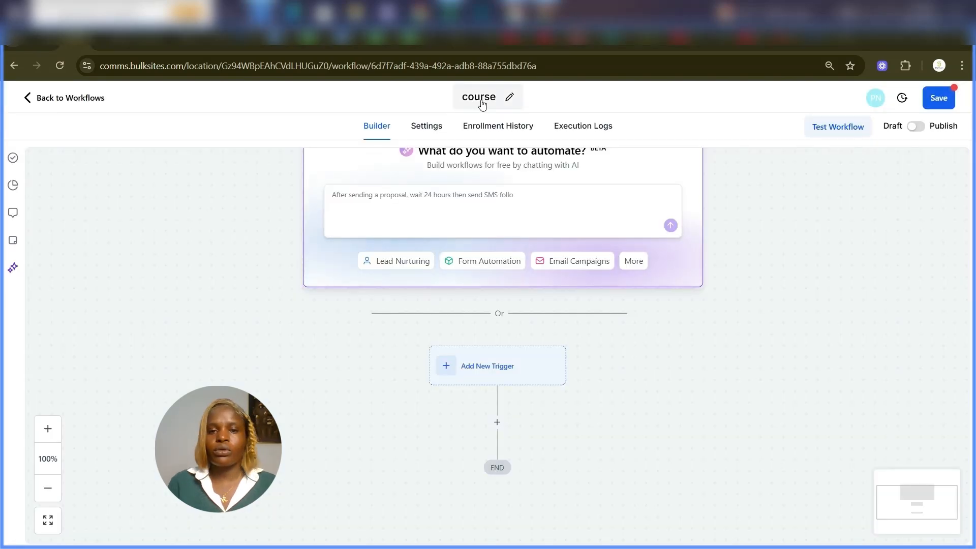
# - Add a Form Submitted trigger to the workflow and check the form on the lead magnet page in the page builder
pyautogui.scroll(-3, 235, 250)
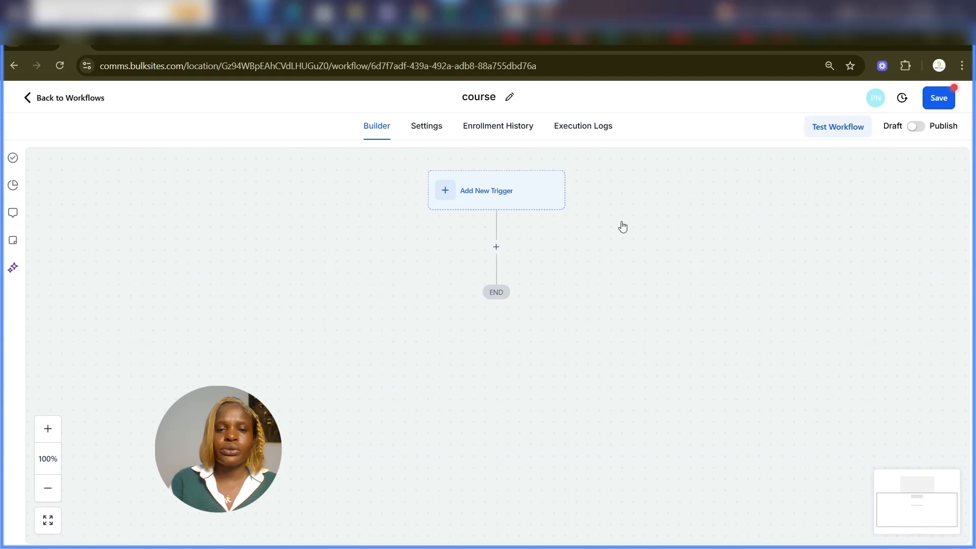
pyautogui.click(483, 201)
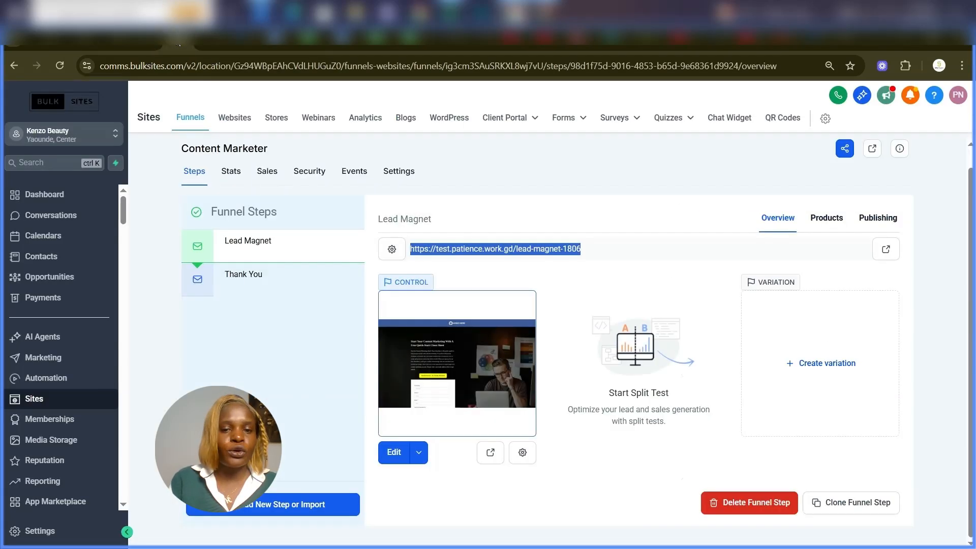
pyautogui.click(395, 452)
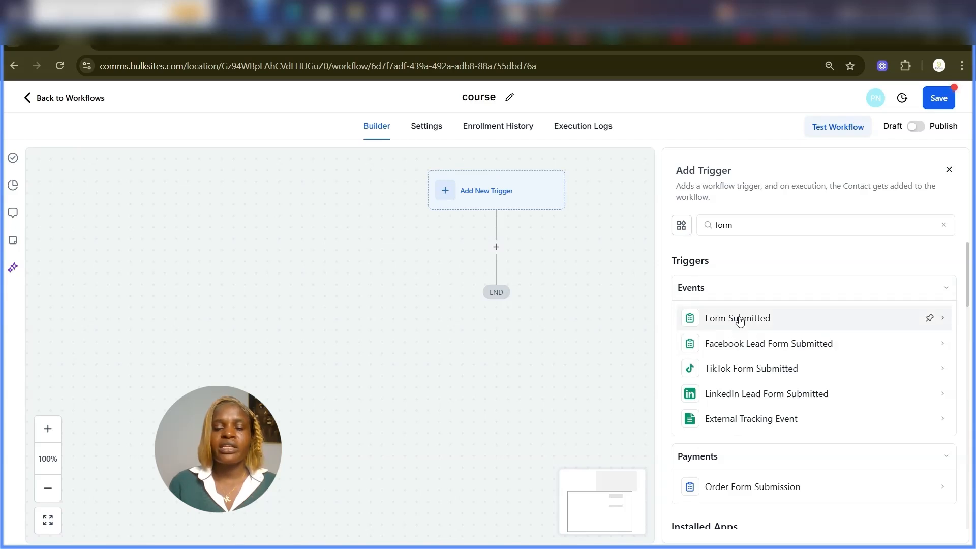
pyautogui.click(739, 320)
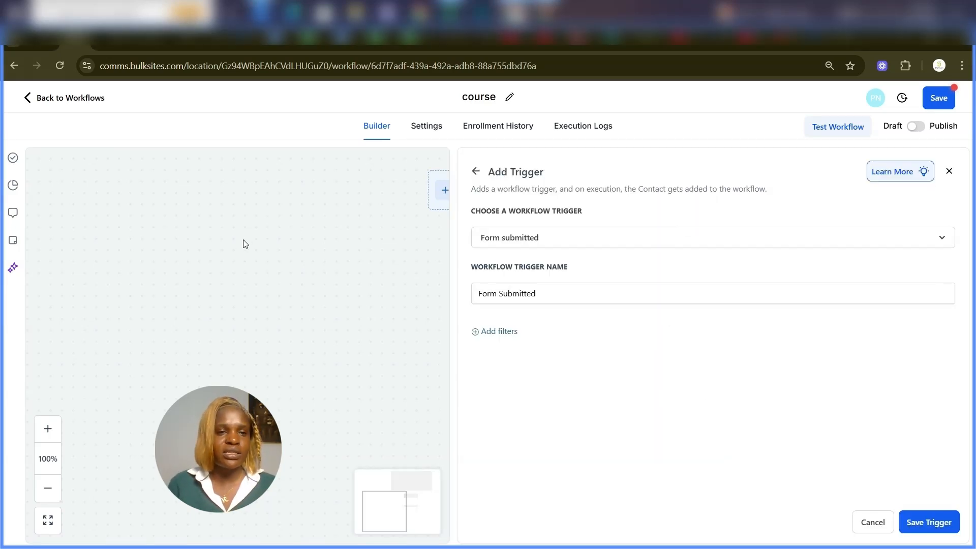
pyautogui.click(175, 47)
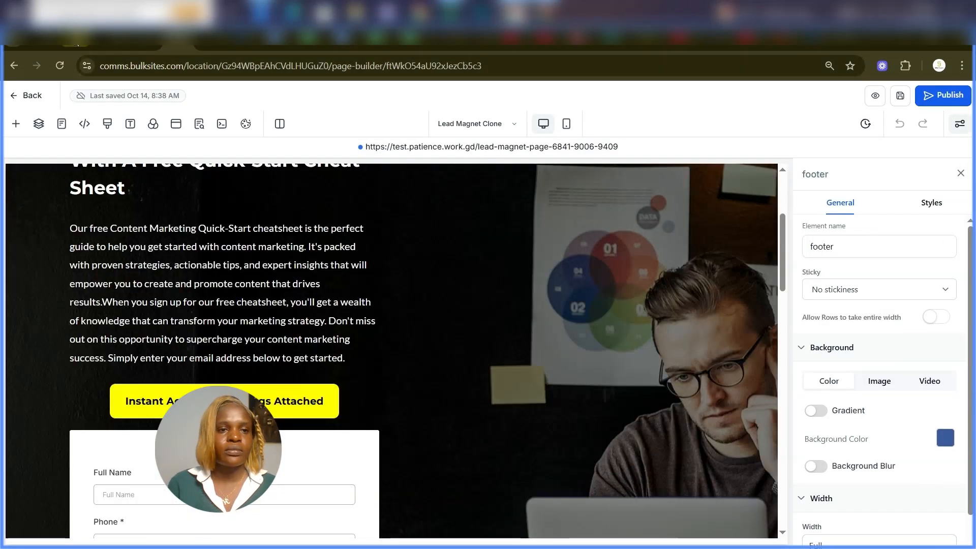
pyautogui.click(75, 45)
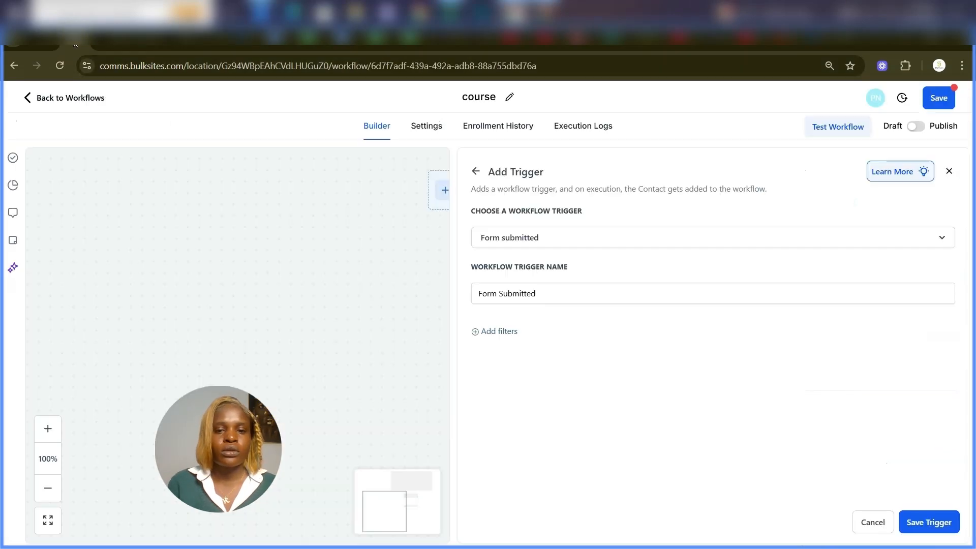
# - Filter the Form Submitted trigger so that "Form is" New Lead Contact Form, and save the trigger
pyautogui.click(503, 336)
pyautogui.click(499, 350)
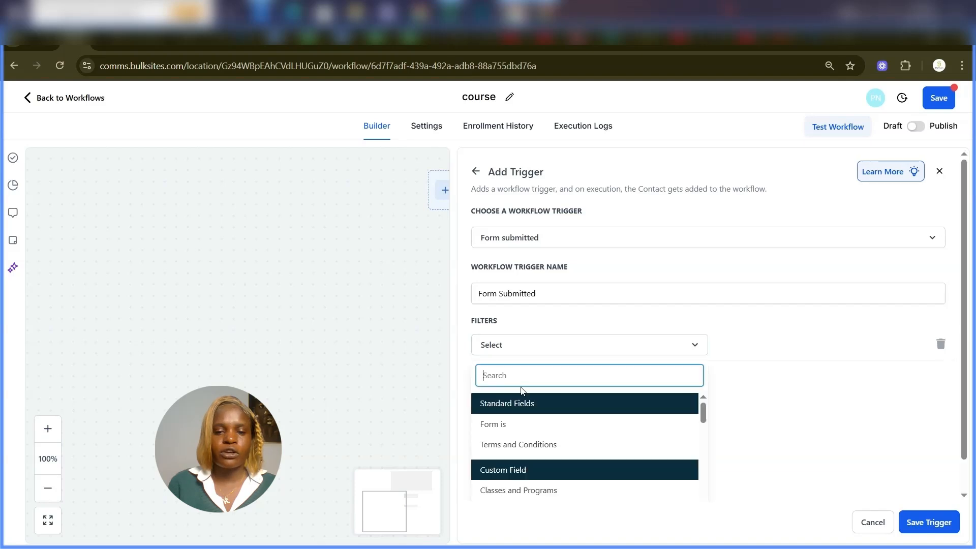
pyautogui.click(495, 426)
pyautogui.click(796, 349)
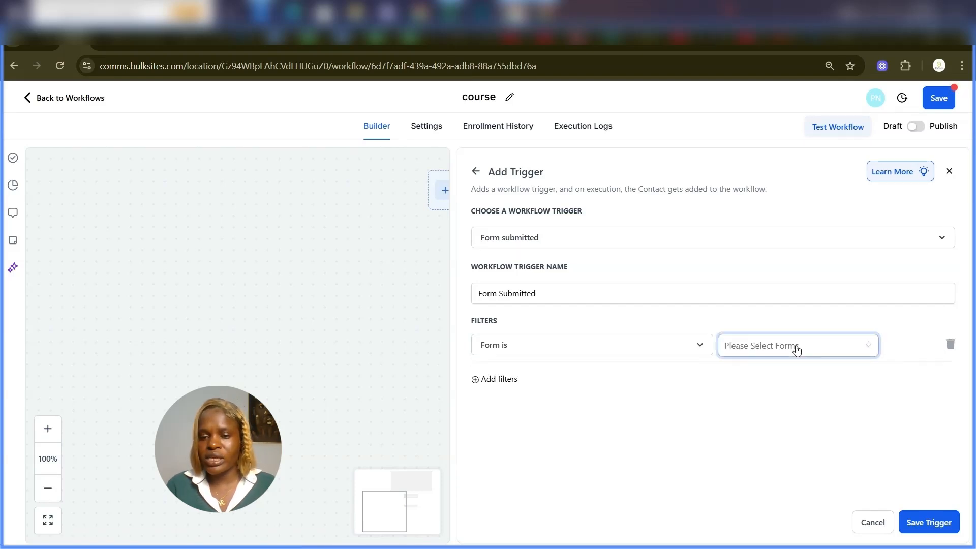
pyautogui.click(782, 376)
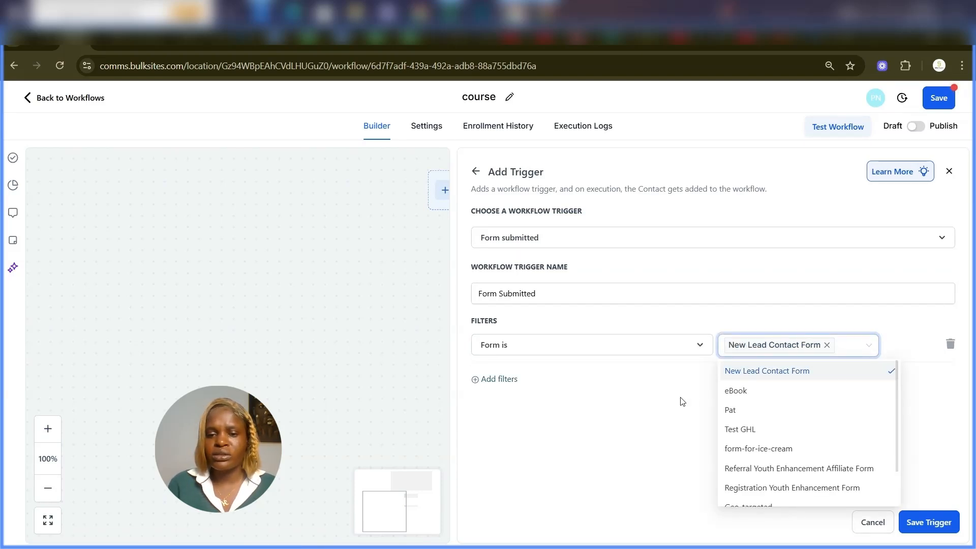
pyautogui.click(678, 420)
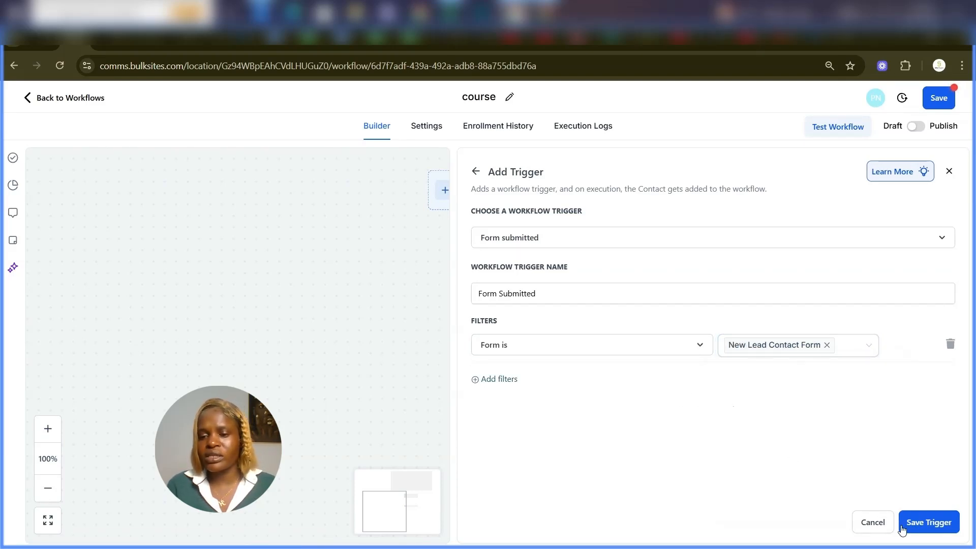
pyautogui.click(925, 524)
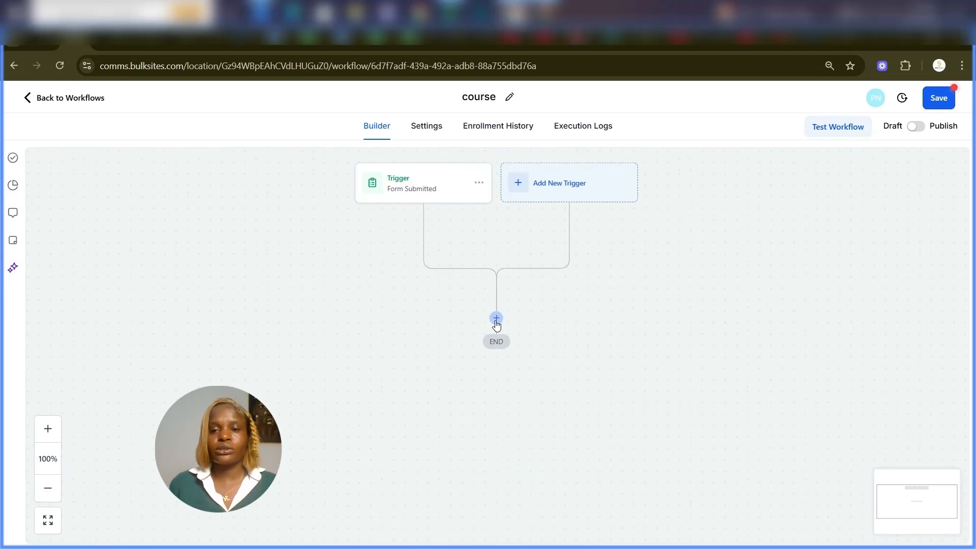
# - Add an SMS action: "Hi {{contact.first_name}} thanks for scanning our QR code and requesting your free strategy session! Our team will reach out shortly to confirm your spot."
pyautogui.click(496, 319)
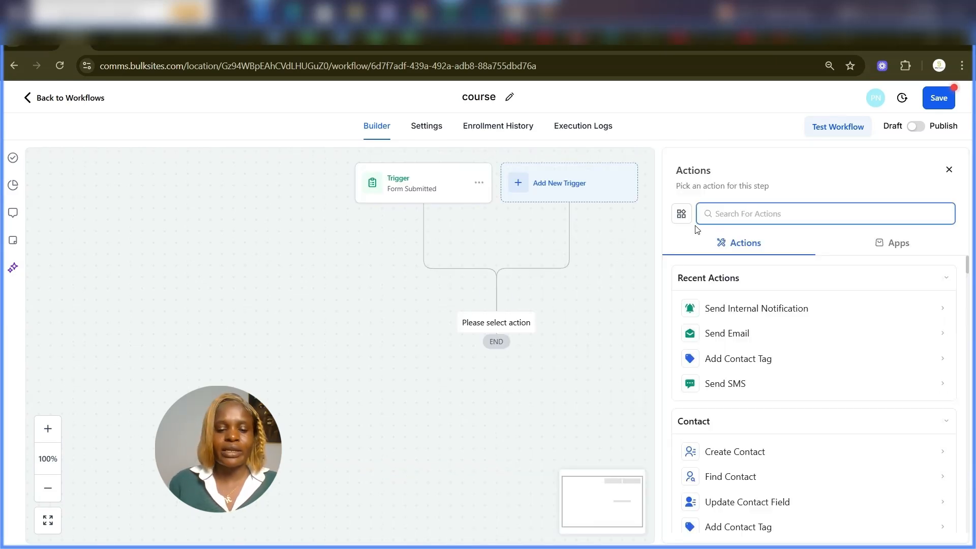
pyautogui.click(726, 383)
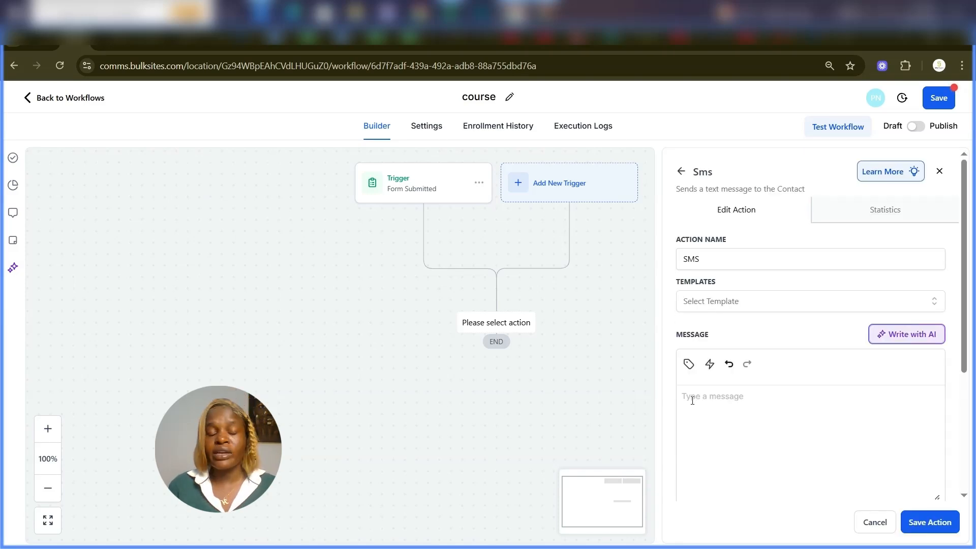
pyautogui.click(693, 401)
pyautogui.write('Hi {{contact.first_name}}  thanks for scanning our QR code and requesting your free strategy session!   Our team will reach out shortly to confirm your spot.')
pyautogui.scroll(-3, 759, 300)
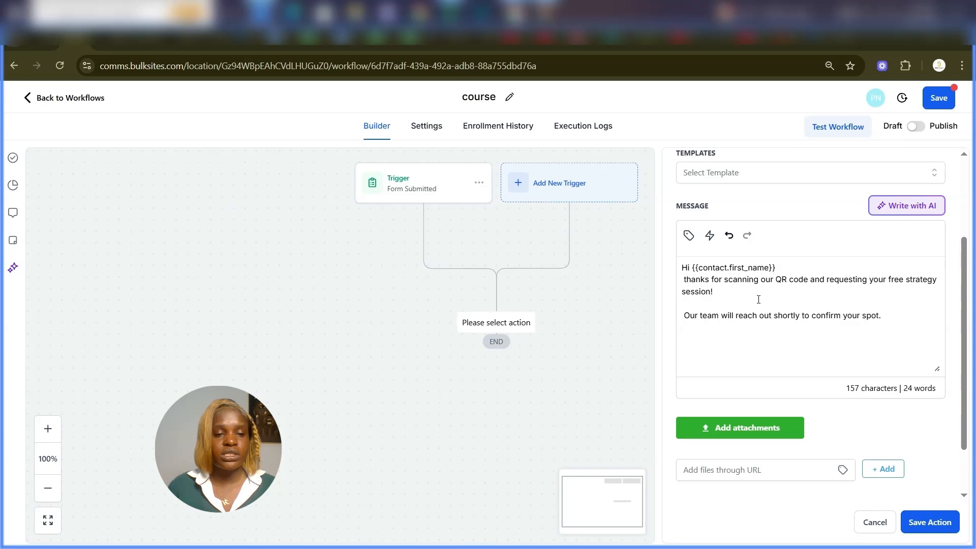
pyautogui.scroll(-2, 844, 407)
pyautogui.scroll(5, 843, 410)
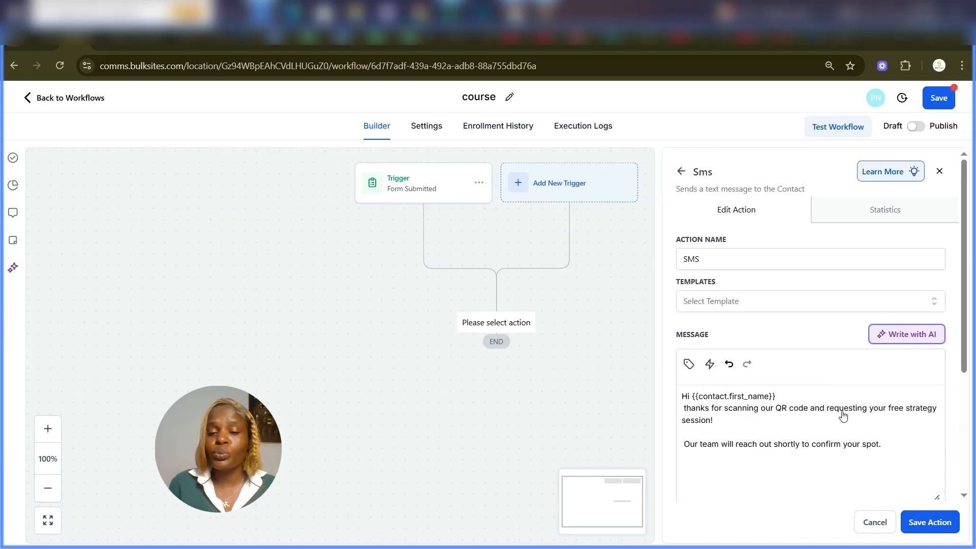
pyautogui.scroll(-3, 844, 416)
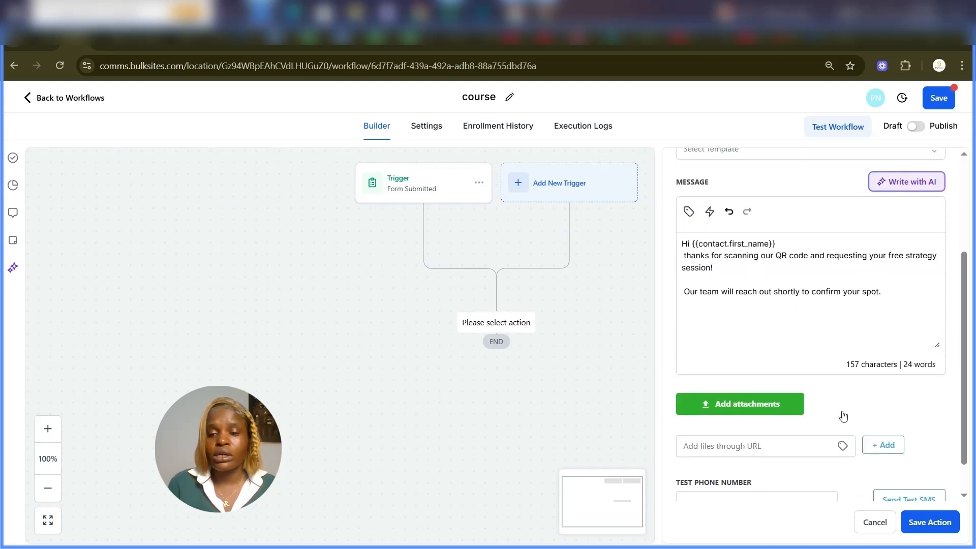
pyautogui.click(922, 524)
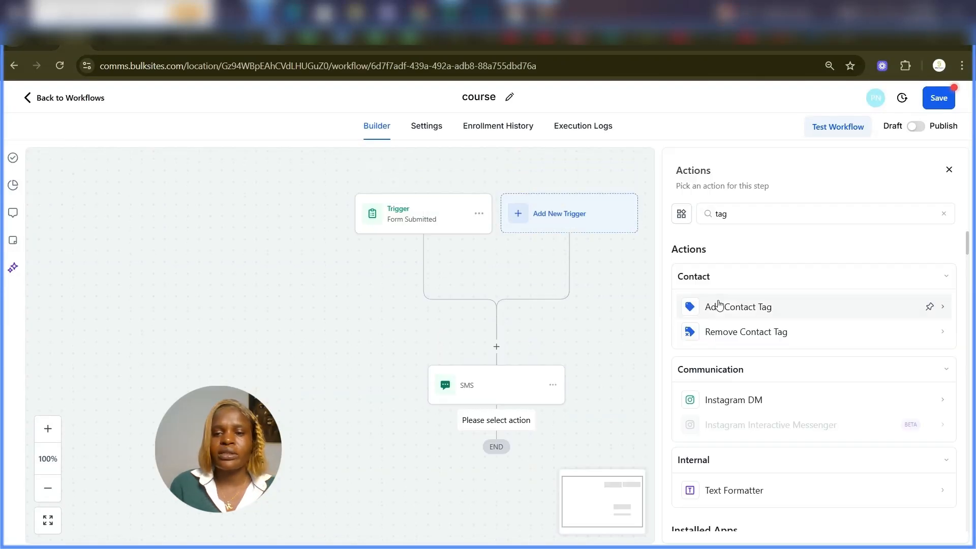
# - Add an Add Contact Tag action after the SMS with the existing tag "qr strategy session" and save it
pyautogui.click(734, 309)
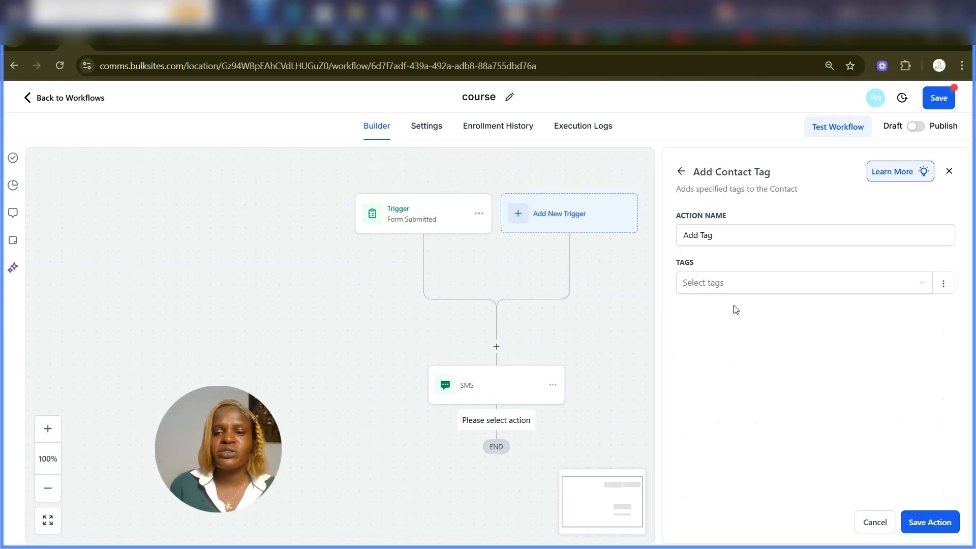
pyautogui.click(717, 285)
pyautogui.write('qr')
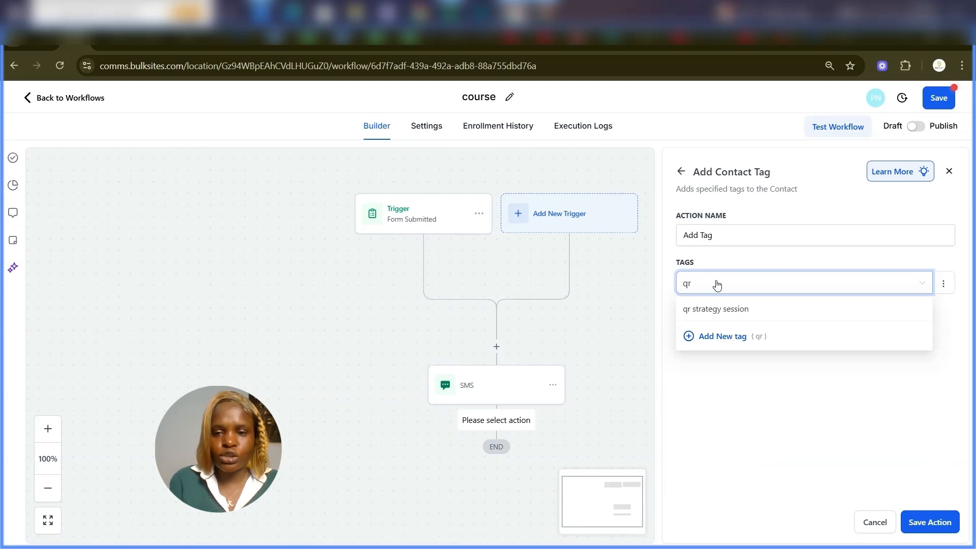
pyautogui.click(712, 313)
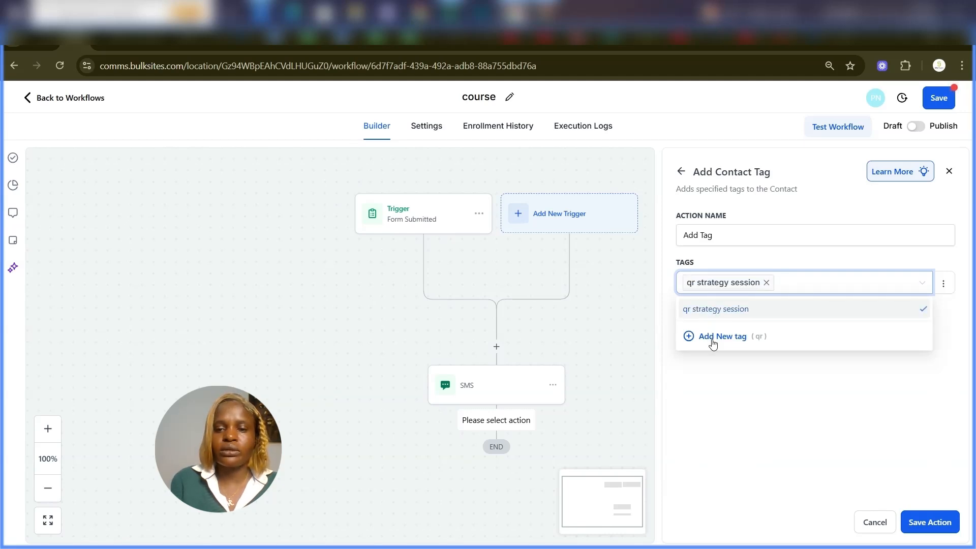
pyautogui.click(920, 529)
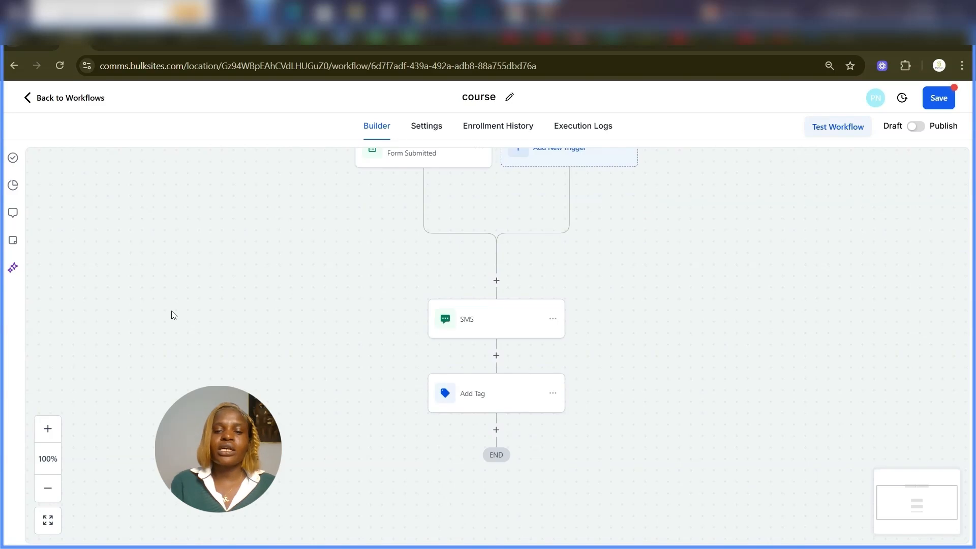
# - Add a Send Email action after the tag with the subject "received request" and a message thanking {{contact.first_name}} for signing up
pyautogui.click(496, 431)
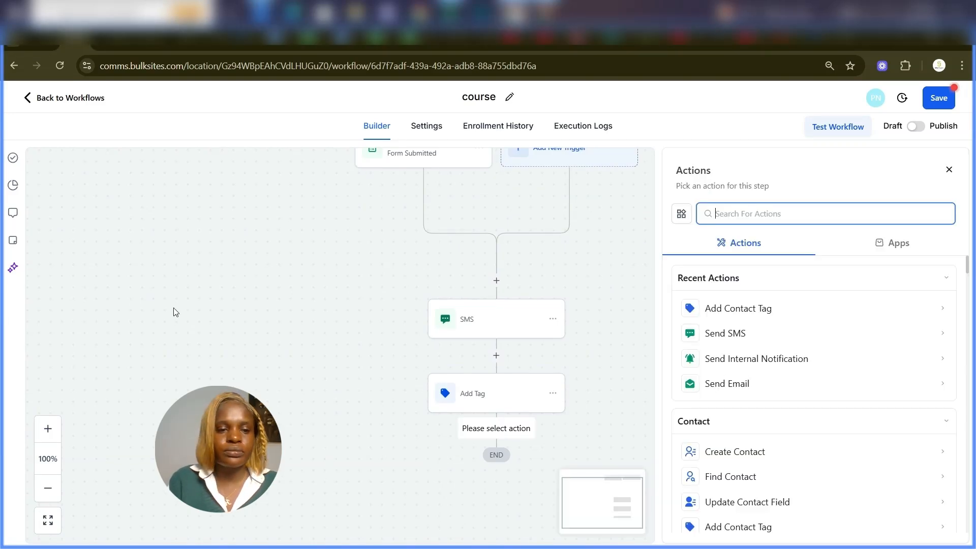
pyautogui.click(727, 383)
pyautogui.scroll(4, 790, 360)
pyautogui.scroll(-3, 790, 360)
pyautogui.scroll(1, 790, 360)
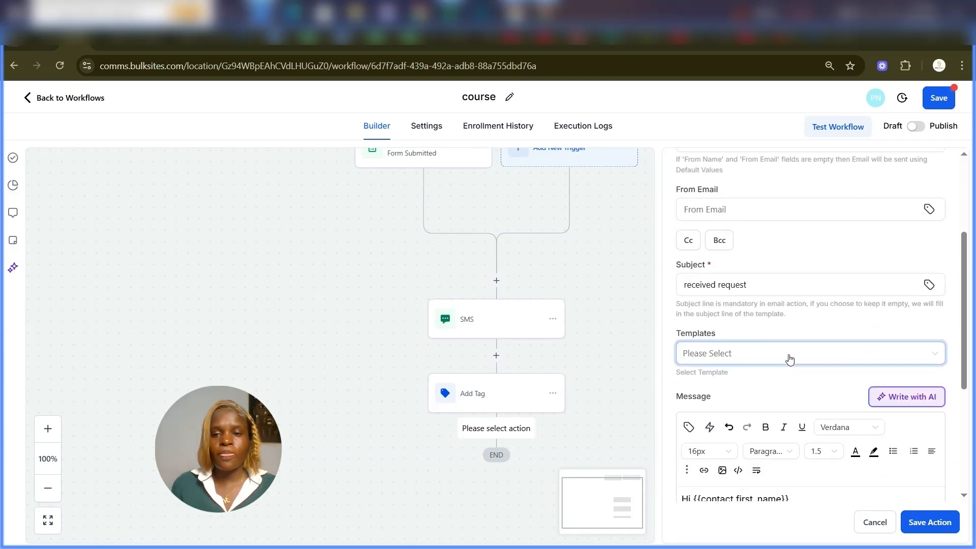
pyautogui.scroll(3, 789, 359)
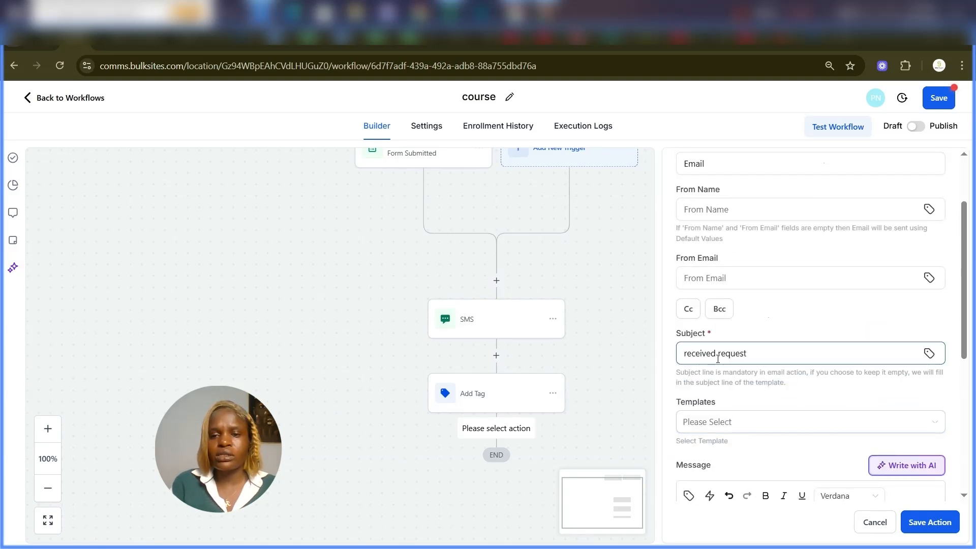
pyautogui.scroll(2, 718, 359)
# - Set the email's From Name to {{user.first_name}} and From Email to {{user.email}}, check the message and save the action
pyautogui.click(705, 303)
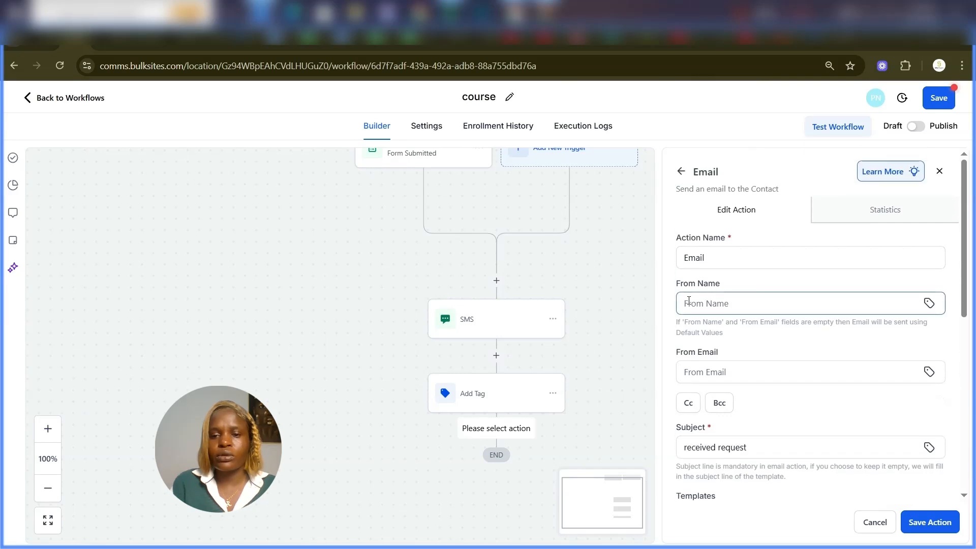
pyautogui.click(788, 335)
pyautogui.scroll(-1, 789, 342)
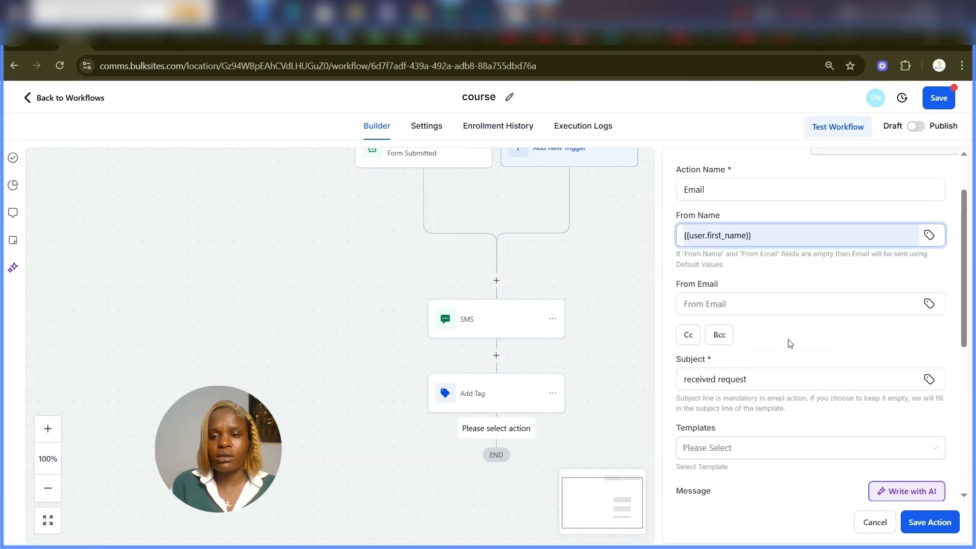
pyautogui.click(722, 304)
pyautogui.click(789, 335)
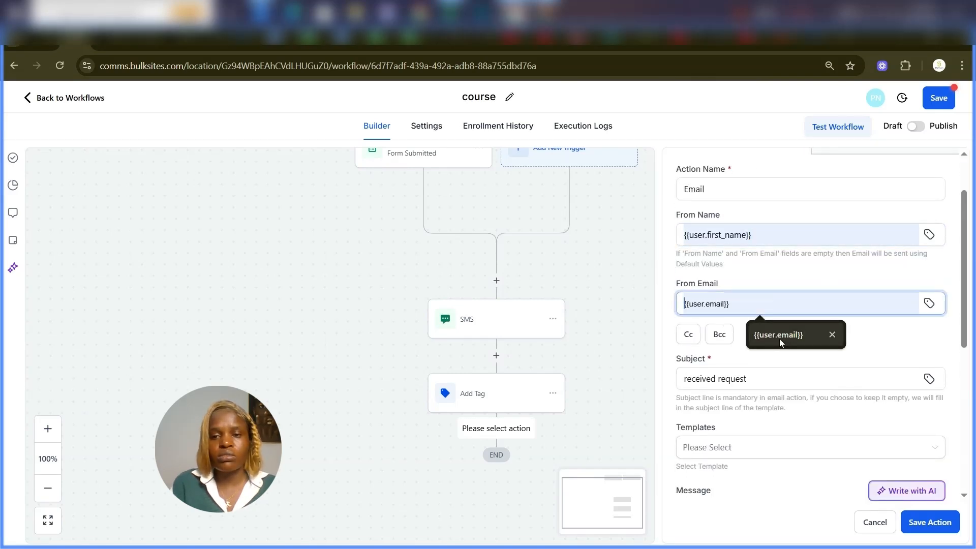
pyautogui.scroll(-5, 781, 340)
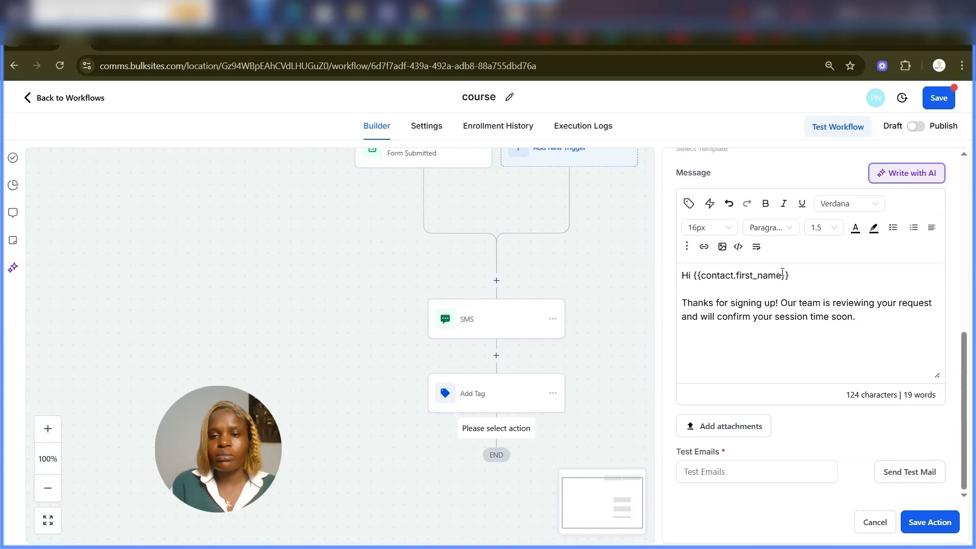
pyautogui.scroll(1, 781, 274)
pyautogui.scroll(-1, 722, 208)
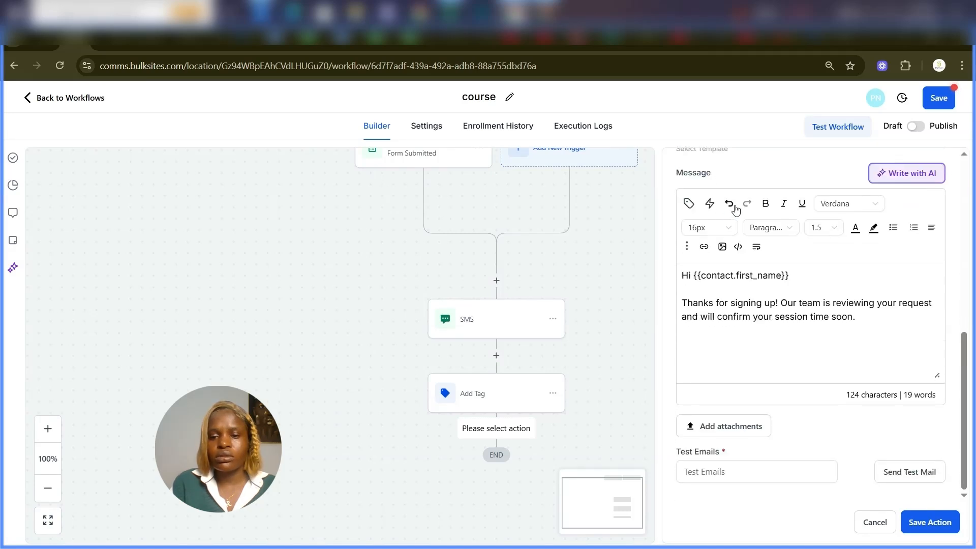
pyautogui.click(924, 524)
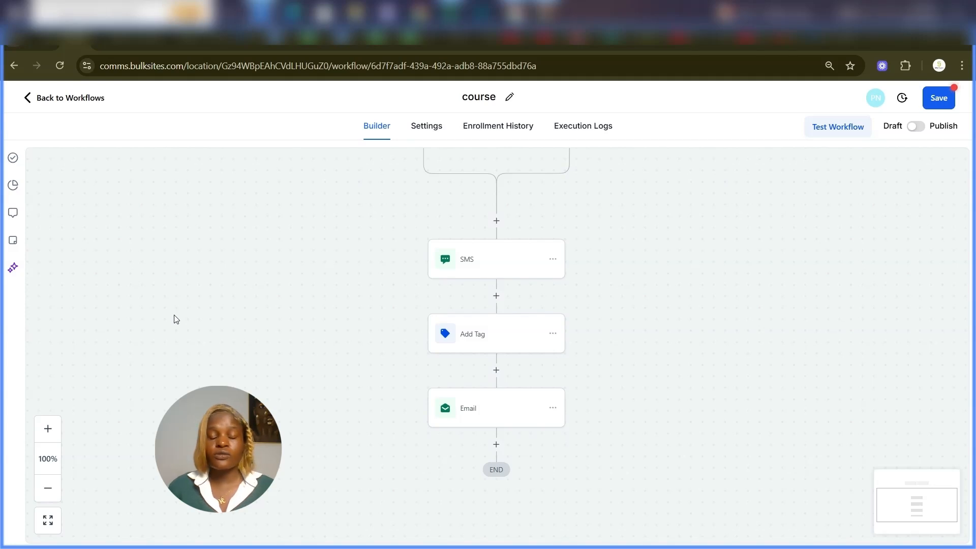
# - Add an Internal Notification action after the email, then set the workflow to Publish and save it
pyautogui.click(497, 445)
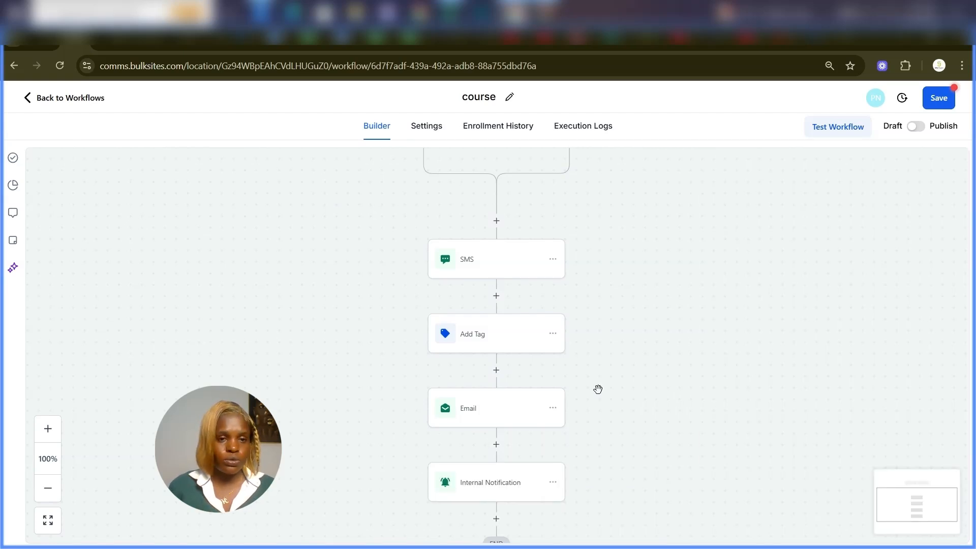
pyautogui.scroll(3, 546, 303)
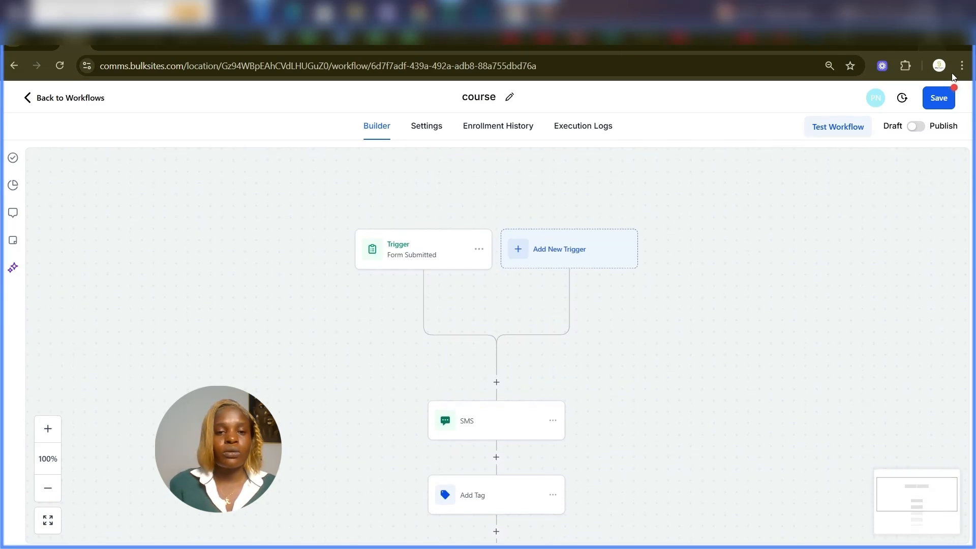
pyautogui.click(920, 128)
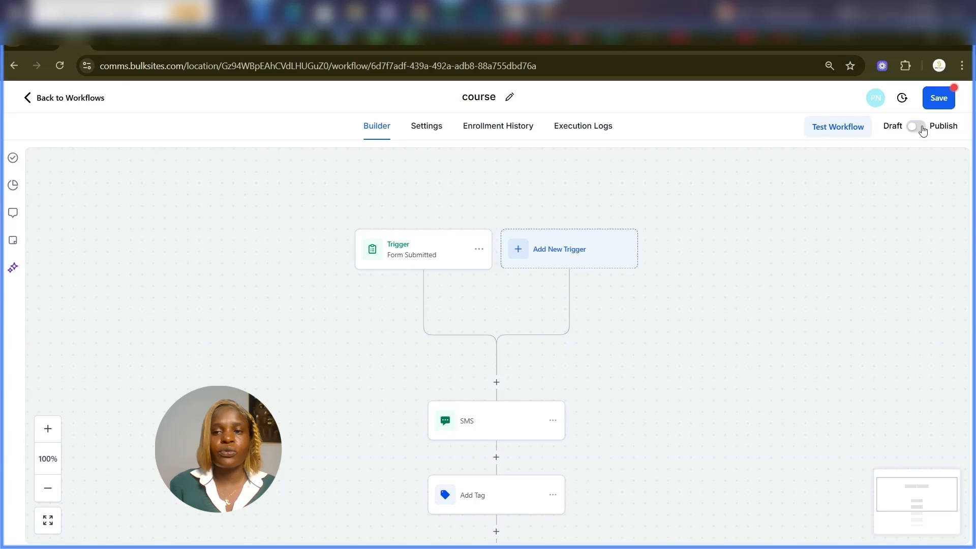
pyautogui.click(940, 102)
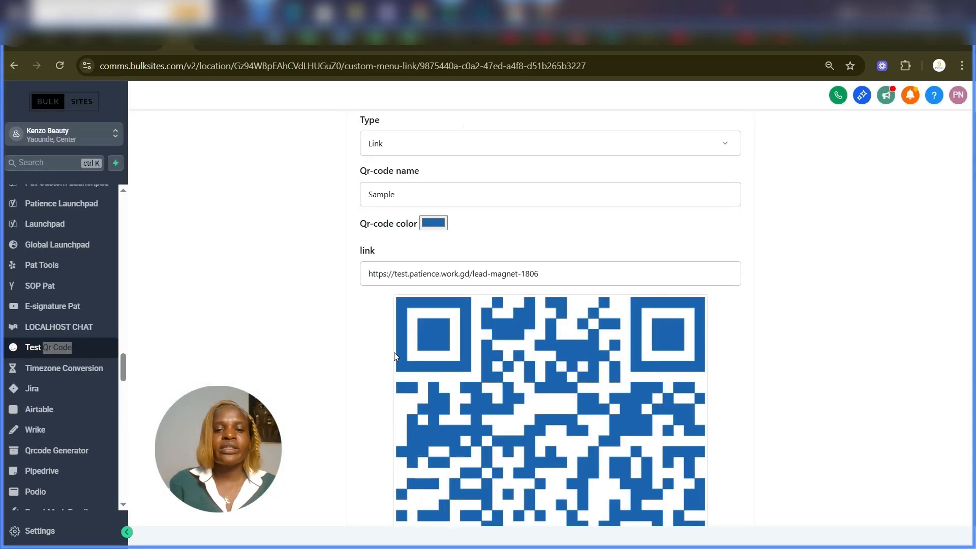
# - Examine the Sample QR code in the sub-account, the finished workflow's actions and the form on the lead magnet page preview
pyautogui.scroll(-2, 395, 353)
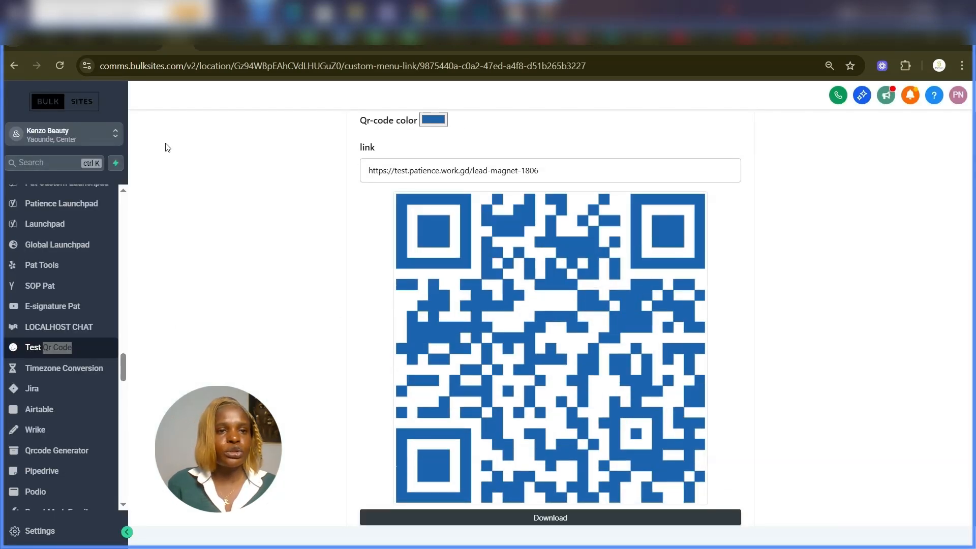
pyautogui.click(74, 40)
pyautogui.scroll(-4, 497, 262)
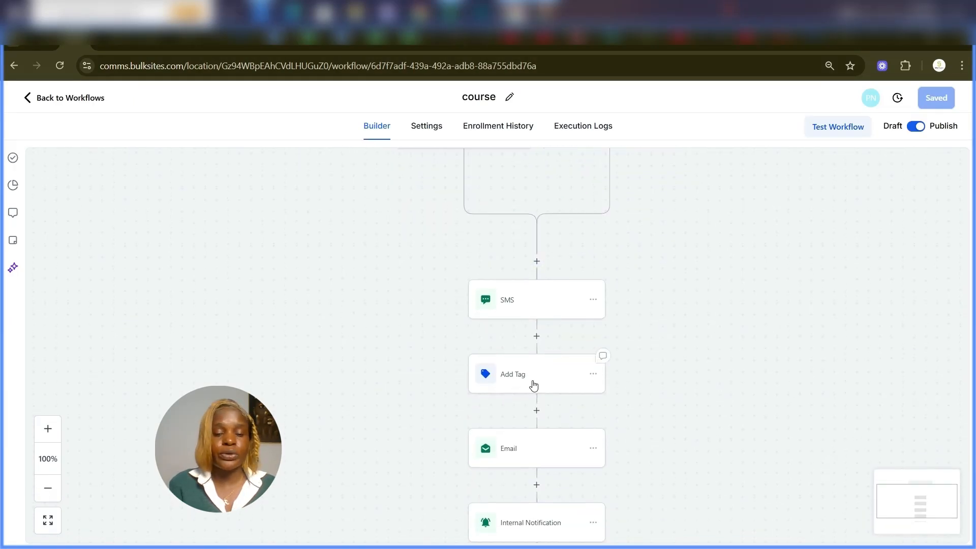
pyautogui.scroll(-2, 564, 356)
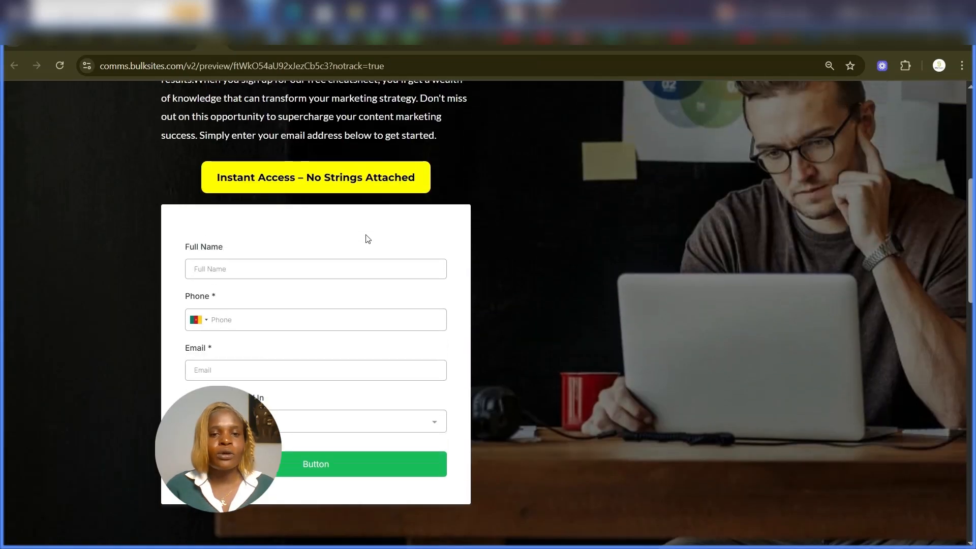
pyautogui.scroll(-2, 366, 237)
pyautogui.scroll(3, 367, 238)
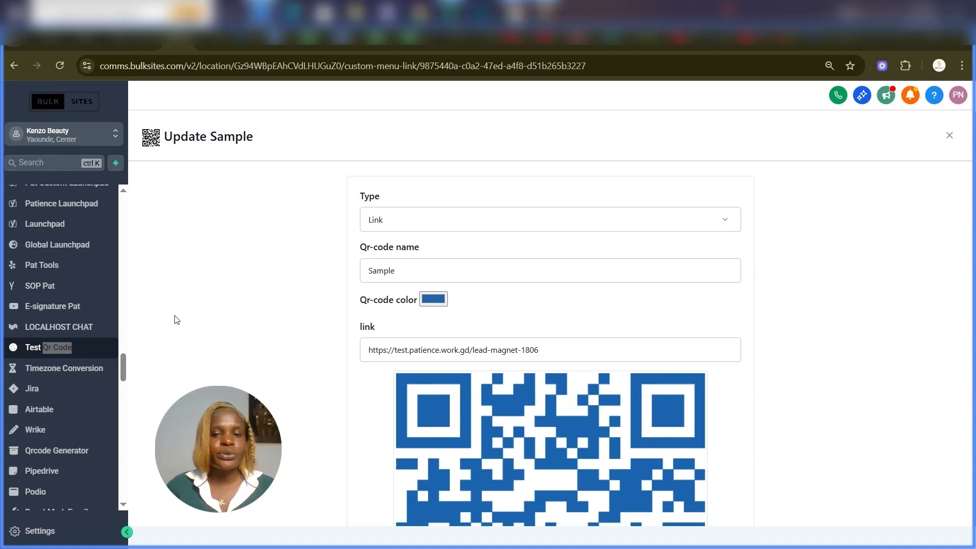
pyautogui.scroll(-2, 366, 312)
pyautogui.scroll(-3, 495, 333)
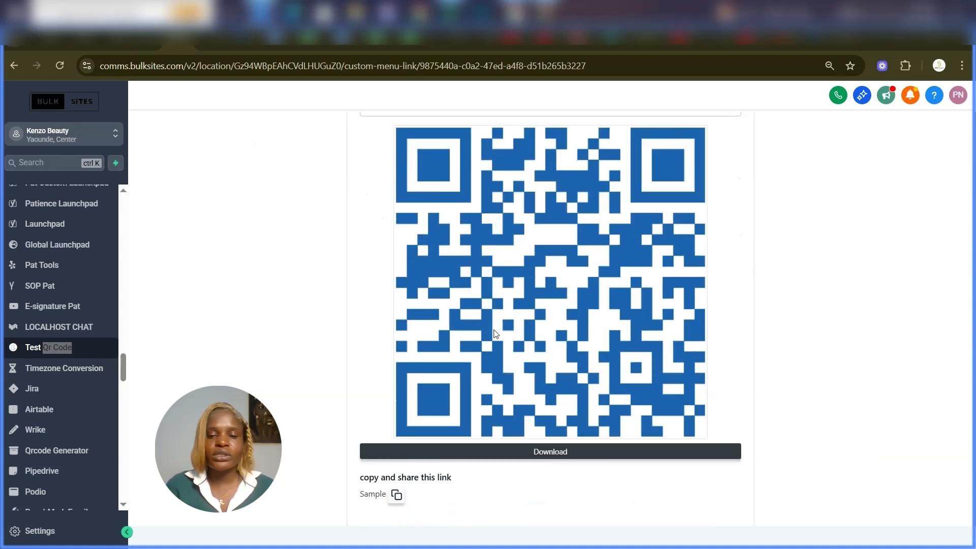
pyautogui.scroll(1, 496, 334)
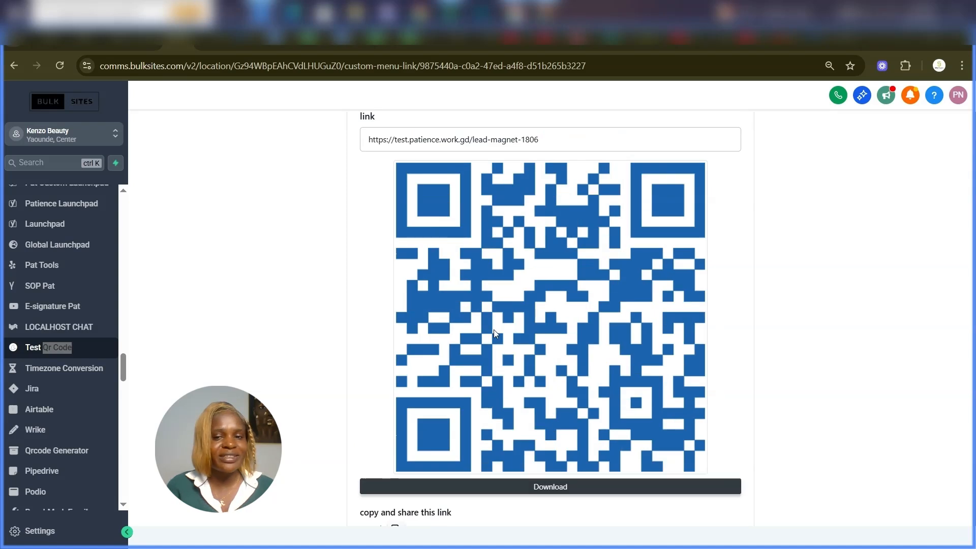